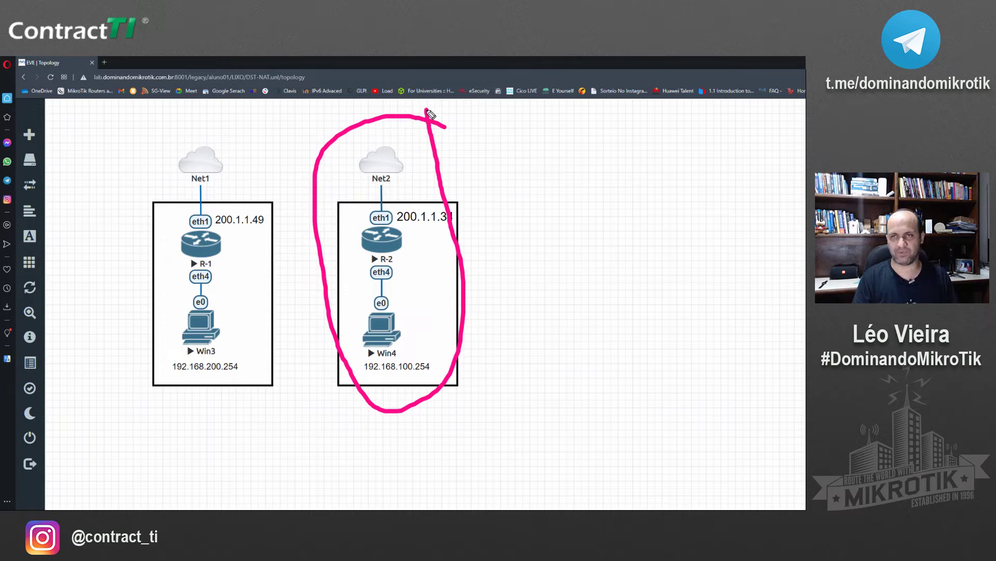
- Clear the existing ink, trace the path from Win3 to Win4 on the topology, underline 200.1.1.34, and clear the marks
{"action": "key", "text": "ctrl+shift+7"}
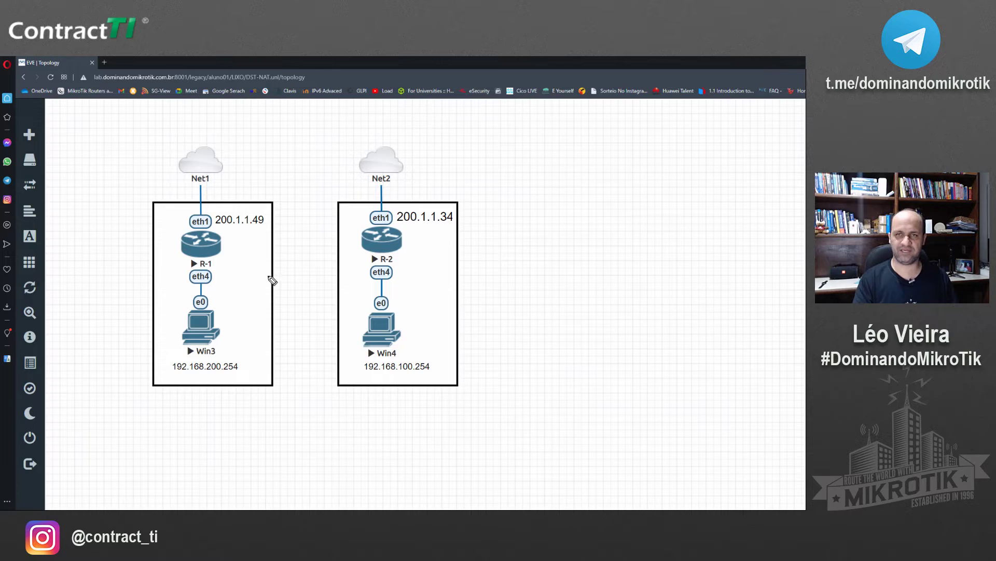
{"action": "mouse_move", "coordinate": [219, 313]}
{"action": "left_mouse_down"}
{"action": "mouse_move", "coordinate": [157, 306]}
{"action": "mouse_move", "coordinate": [231, 298]}
{"action": "mouse_move", "coordinate": [174, 308]}
{"action": "mouse_move", "coordinate": [201, 284]}
{"action": "mouse_move", "coordinate": [201, 222]}
{"action": "mouse_move", "coordinate": [245, 138]}
{"action": "mouse_move", "coordinate": [362, 181]}
{"action": "mouse_move", "coordinate": [389, 240]}
{"action": "mouse_move", "coordinate": [381, 308]}
{"action": "mouse_move", "coordinate": [393, 309]}
{"action": "mouse_move", "coordinate": [370, 307]}
{"action": "left_mouse_up"}
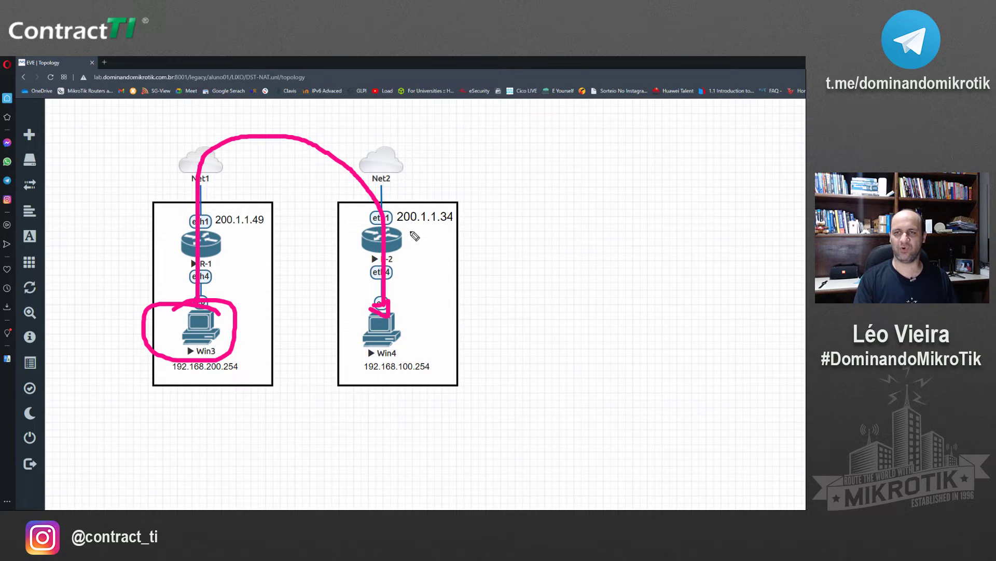
{"action": "left_click_drag", "start_coordinate": [406, 228], "coordinate": [468, 229]}
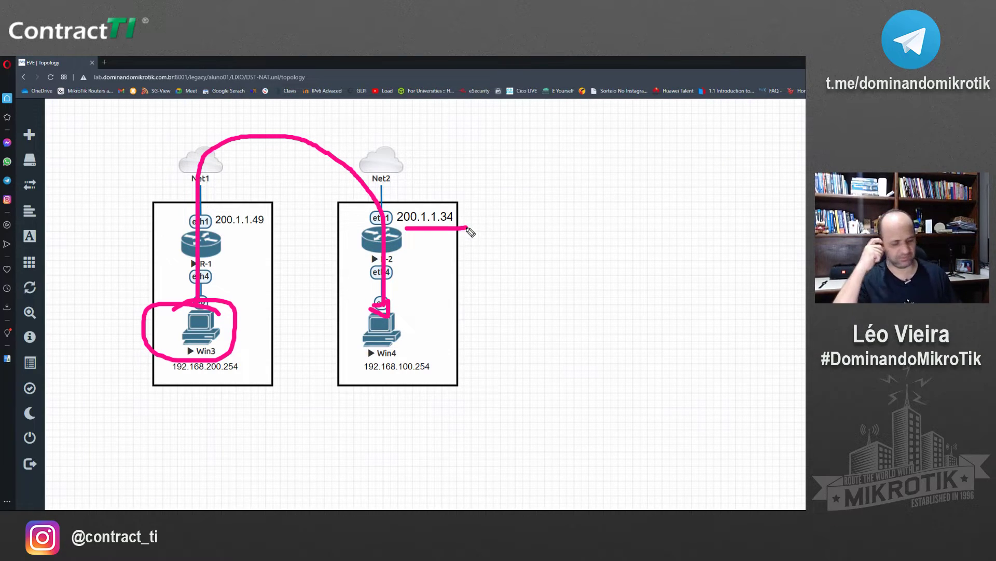
{"action": "key", "text": "ctrl+shift+7"}
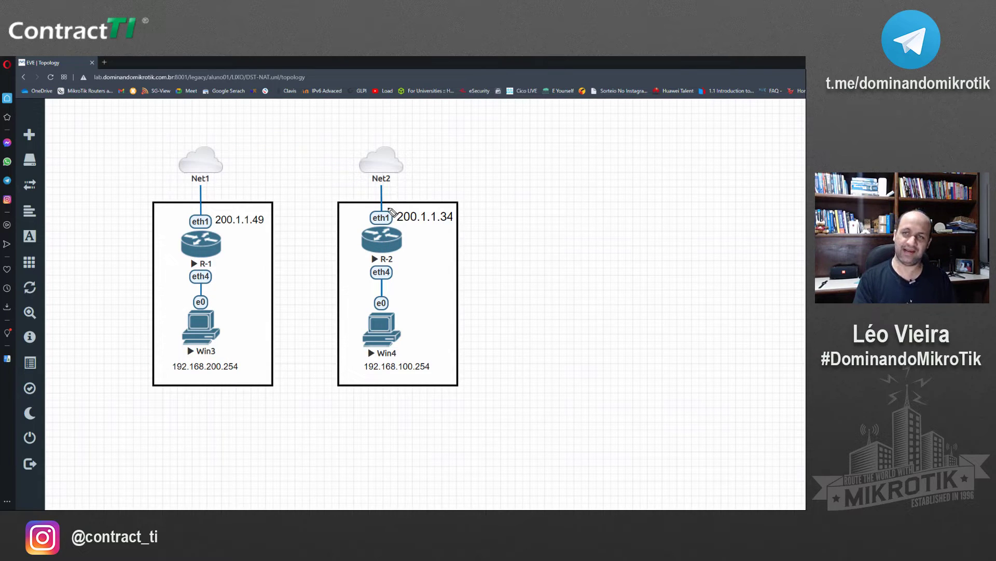
- Mark the link between Net2 and R-2, clear it, circle R-2's eth1 interface, and leave drawing mode
{"action": "mouse_move", "coordinate": [393, 190]}
{"action": "left_mouse_down"}
{"action": "mouse_move", "coordinate": [369, 199]}
{"action": "mouse_move", "coordinate": [397, 192]}
{"action": "mouse_move", "coordinate": [390, 205]}
{"action": "left_mouse_up"}
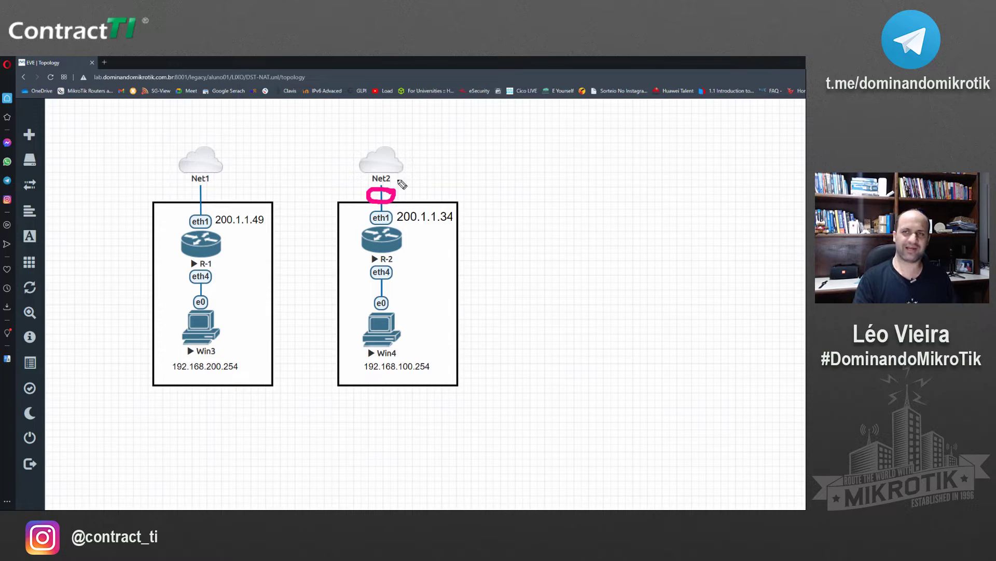
{"action": "left_click_drag", "start_coordinate": [401, 193], "coordinate": [419, 190]}
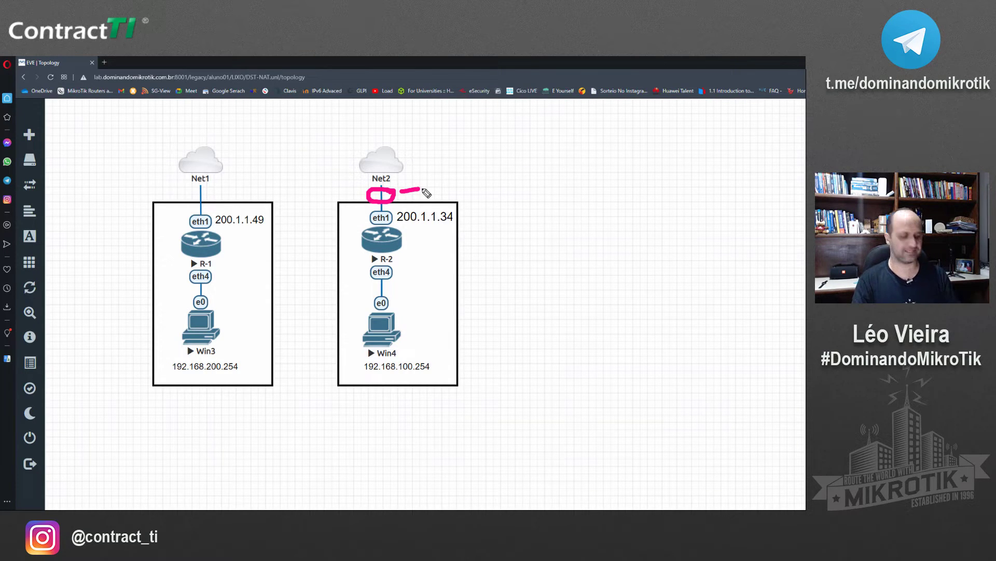
{"action": "key", "text": "ctrl+shift+7"}
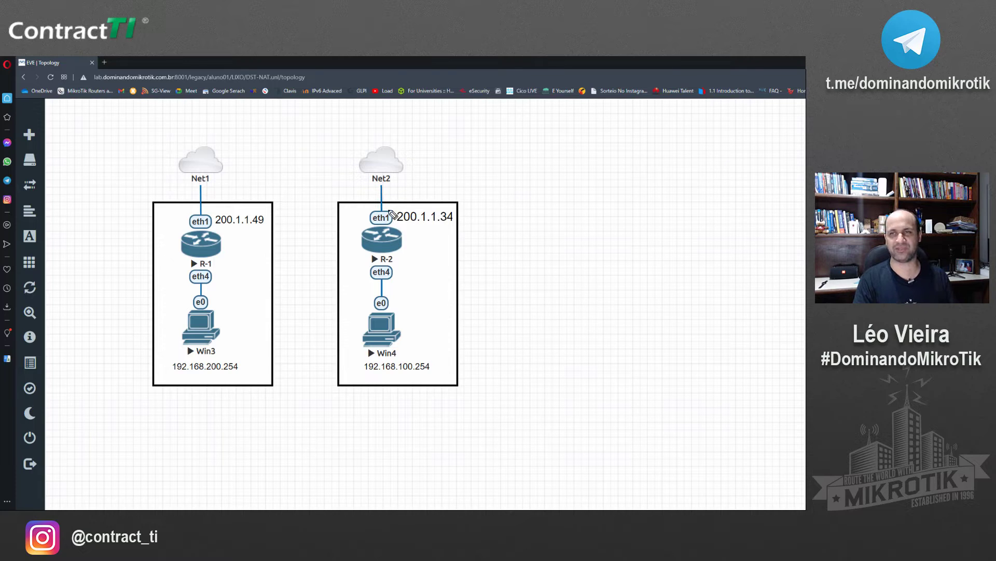
{"action": "mouse_move", "coordinate": [389, 209]}
{"action": "left_mouse_down"}
{"action": "mouse_move", "coordinate": [371, 224]}
{"action": "mouse_move", "coordinate": [398, 218]}
{"action": "mouse_move", "coordinate": [389, 209]}
{"action": "left_mouse_up"}
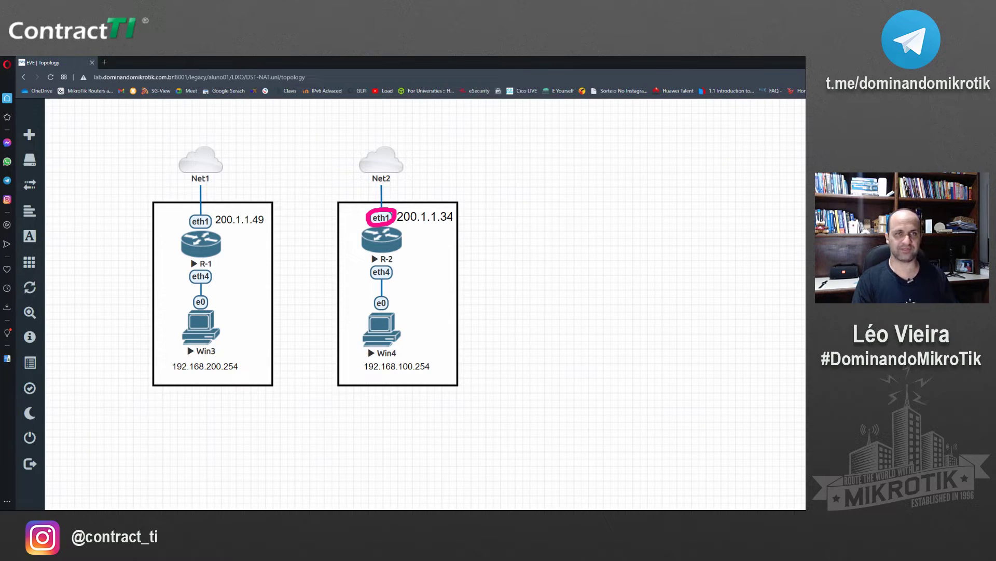
{"action": "key", "text": "Escape"}
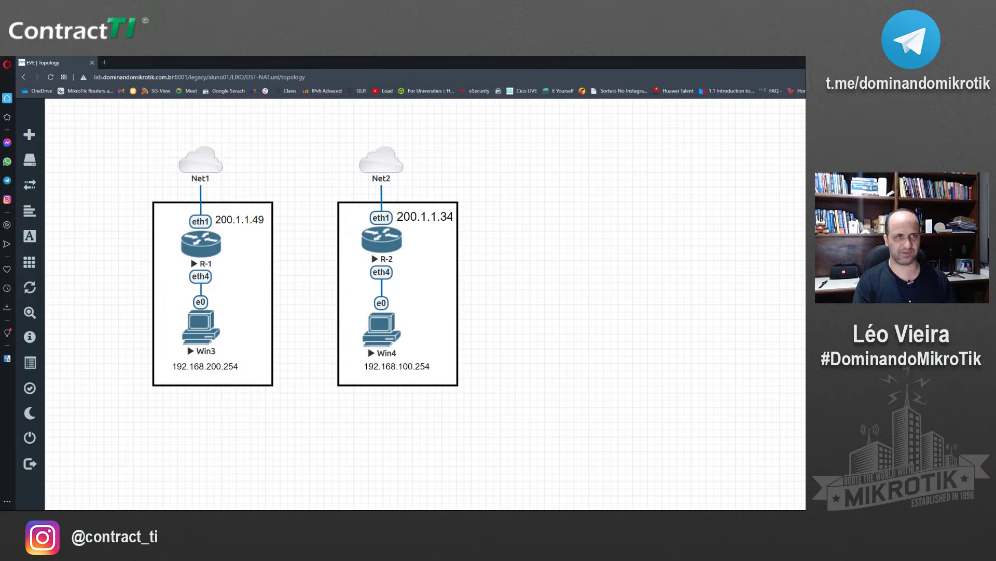
- Switch to the WinBox session of router 200.1.1.34 and open the firewall's NAT rules
{"action": "key", "text": "alt+Tab"}
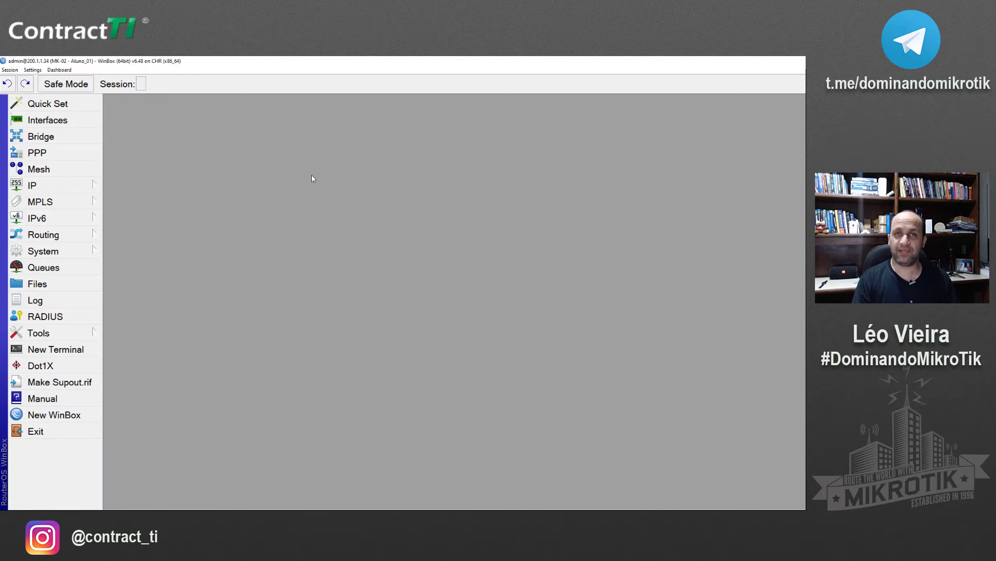
{"action": "left_click", "coordinate": [84, 185]}
{"action": "left_click", "coordinate": [147, 256]}
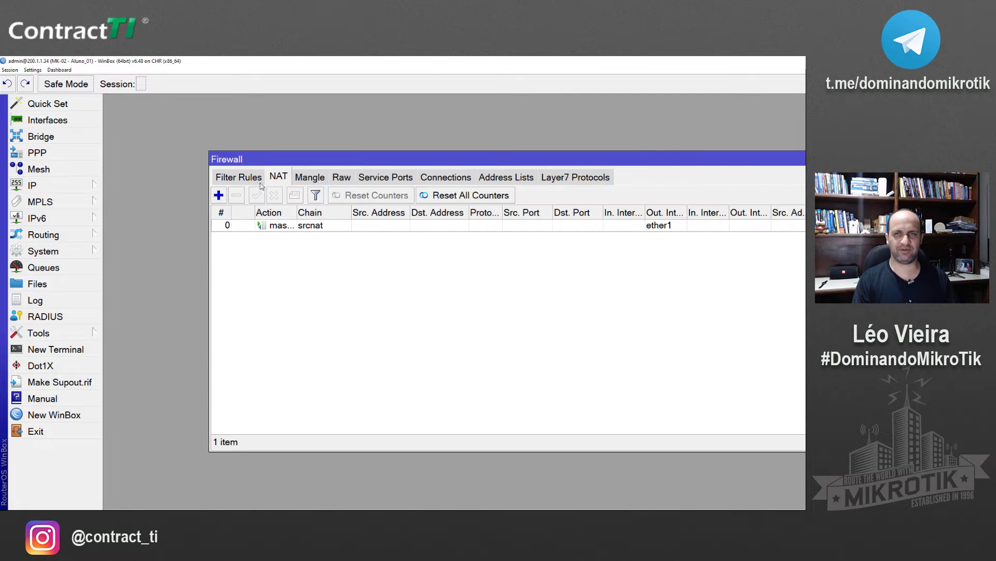
{"action": "left_click_drag", "start_coordinate": [262, 161], "coordinate": [175, 147]}
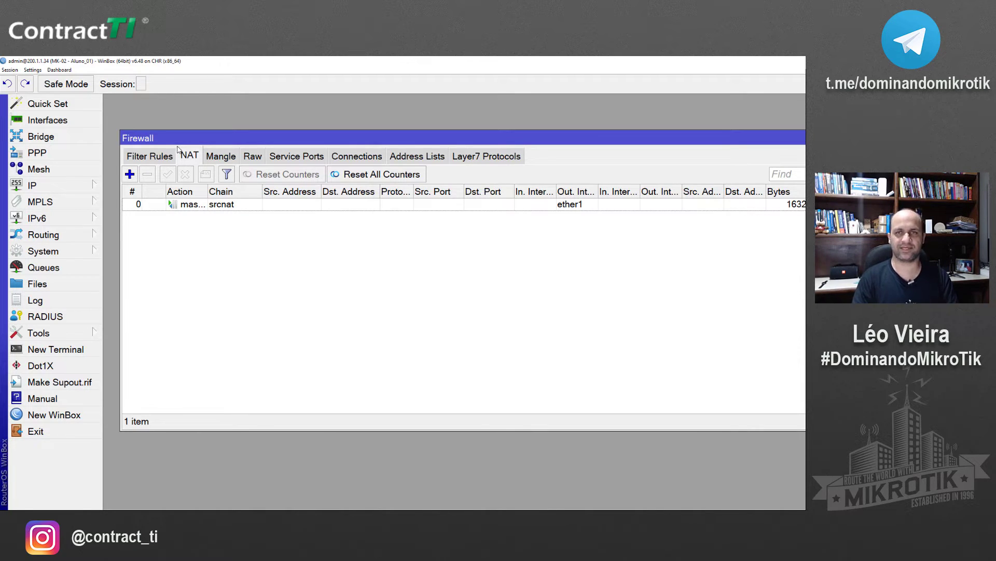
- Start a new NAT rule and set its chain to dstnat
{"action": "left_click", "coordinate": [130, 174]}
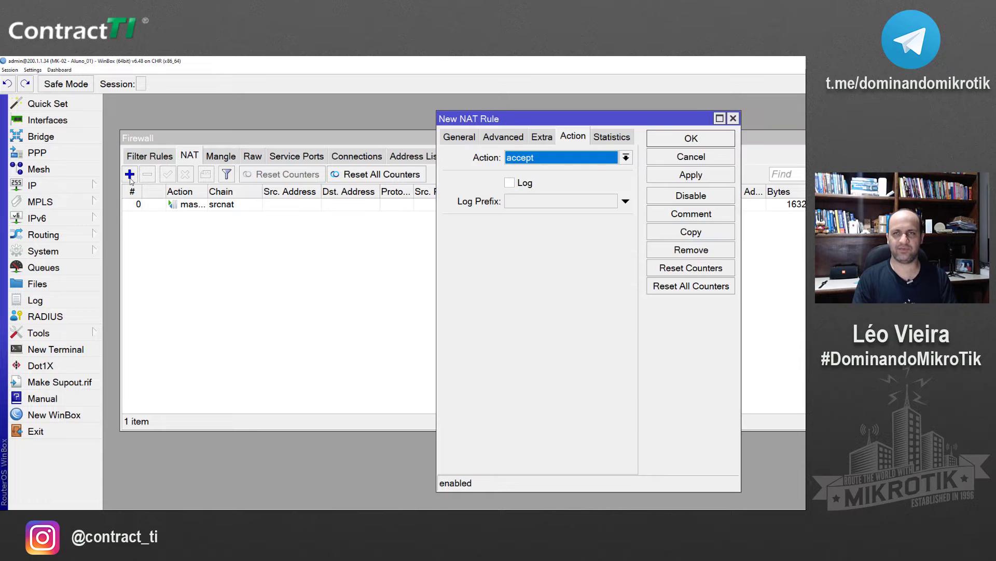
{"action": "left_click", "coordinate": [478, 136]}
{"action": "left_click_drag", "start_coordinate": [486, 122], "coordinate": [237, 125]}
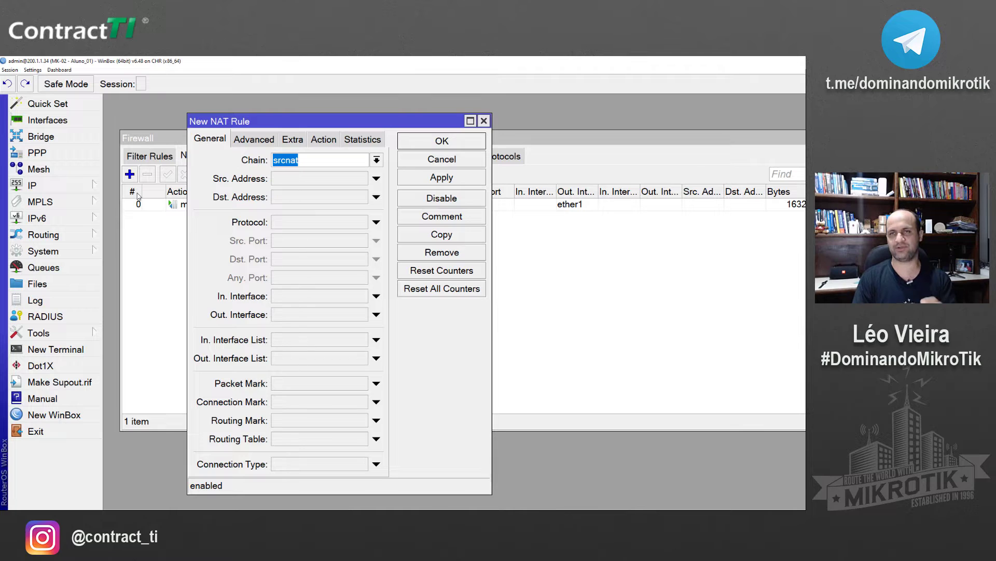
{"action": "left_click", "coordinate": [376, 164]}
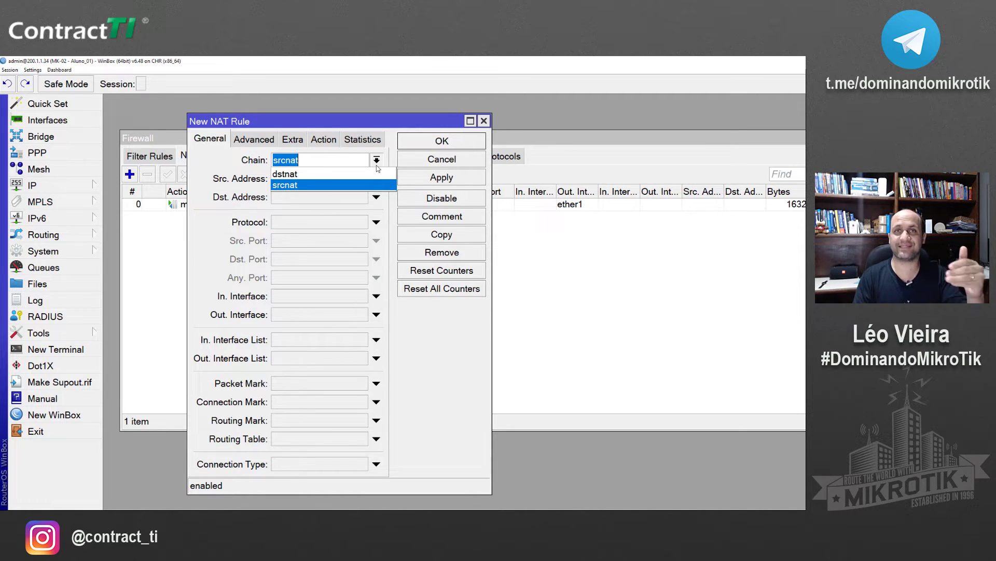
{"action": "left_click", "coordinate": [322, 174]}
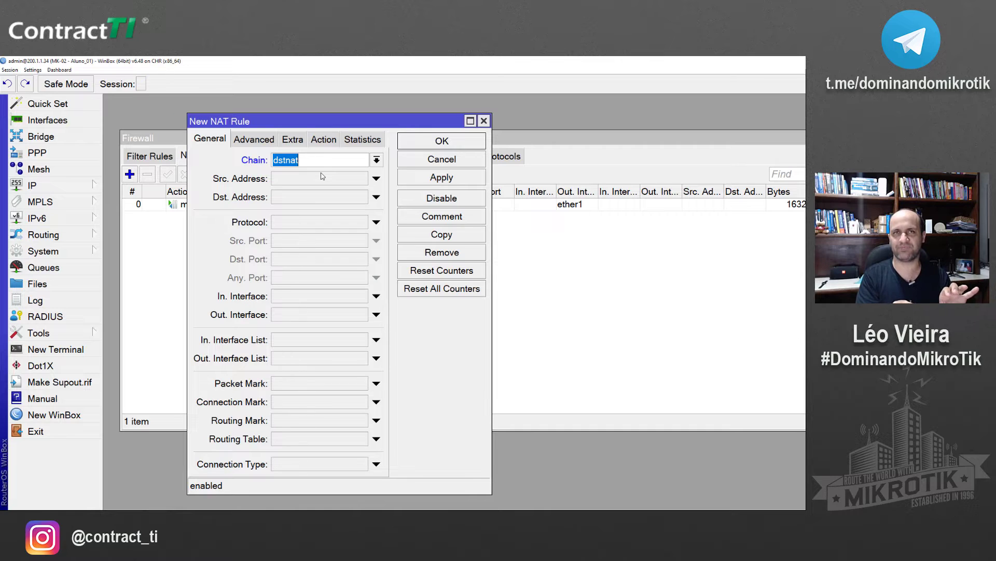
- Switch to the EVE topology, trace the path from Win3 to R-2's eth1, mark 200.1.1.34 and 192.168.100.254, and clear the marks
{"action": "key", "text": "alt+Tab"}
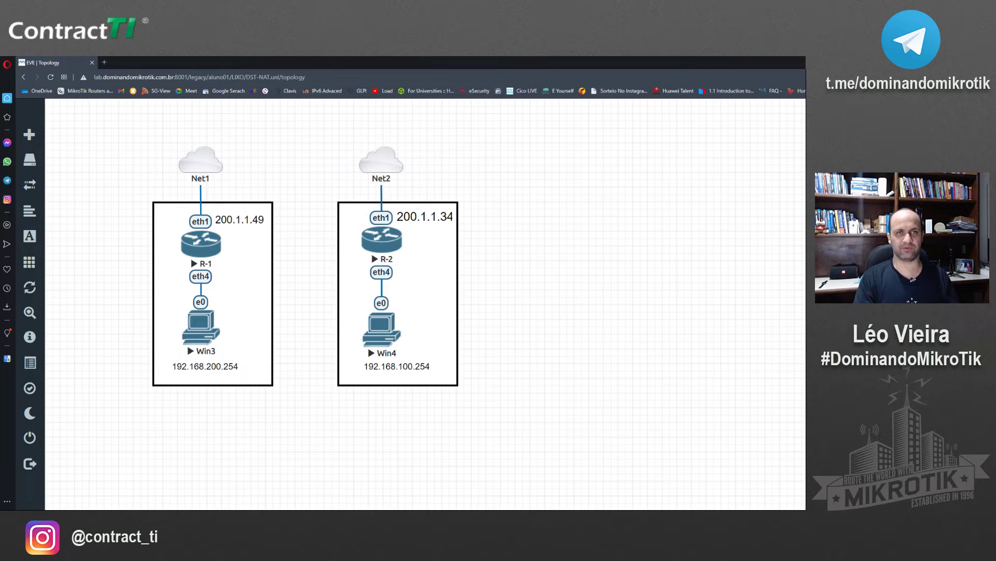
{"action": "left_click_drag", "start_coordinate": [390, 212], "coordinate": [394, 213]}
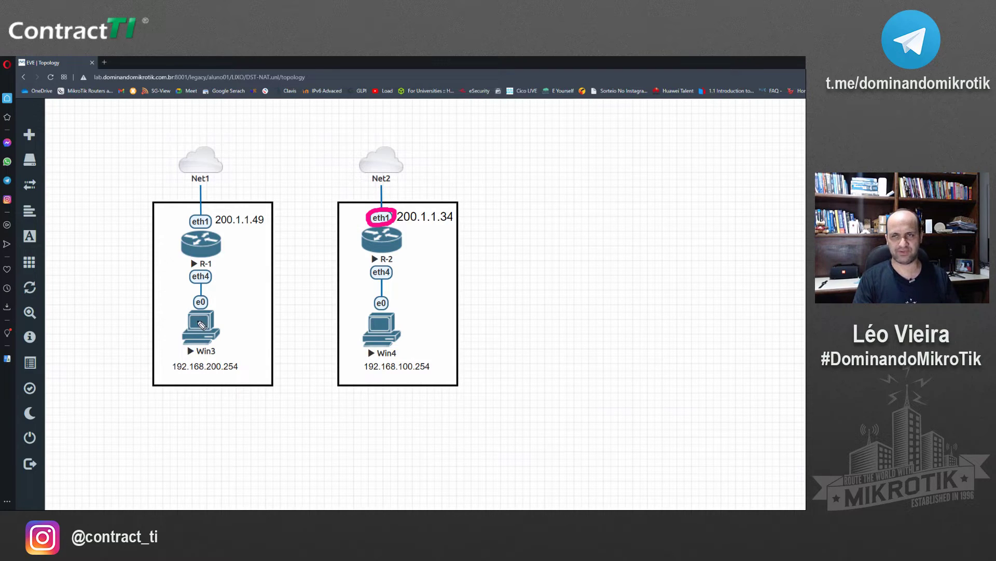
{"action": "key", "text": "ctrl+z"}
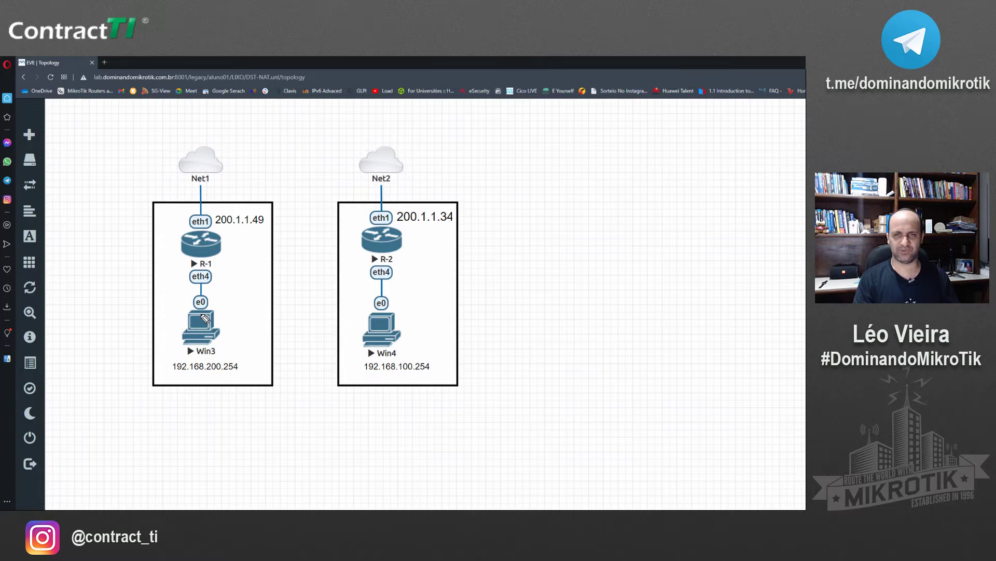
{"action": "mouse_move", "coordinate": [205, 318]}
{"action": "left_mouse_down"}
{"action": "mouse_move", "coordinate": [202, 188]}
{"action": "mouse_move", "coordinate": [218, 148]}
{"action": "mouse_move", "coordinate": [325, 136]}
{"action": "mouse_move", "coordinate": [359, 152]}
{"action": "mouse_move", "coordinate": [390, 218]}
{"action": "left_mouse_up"}
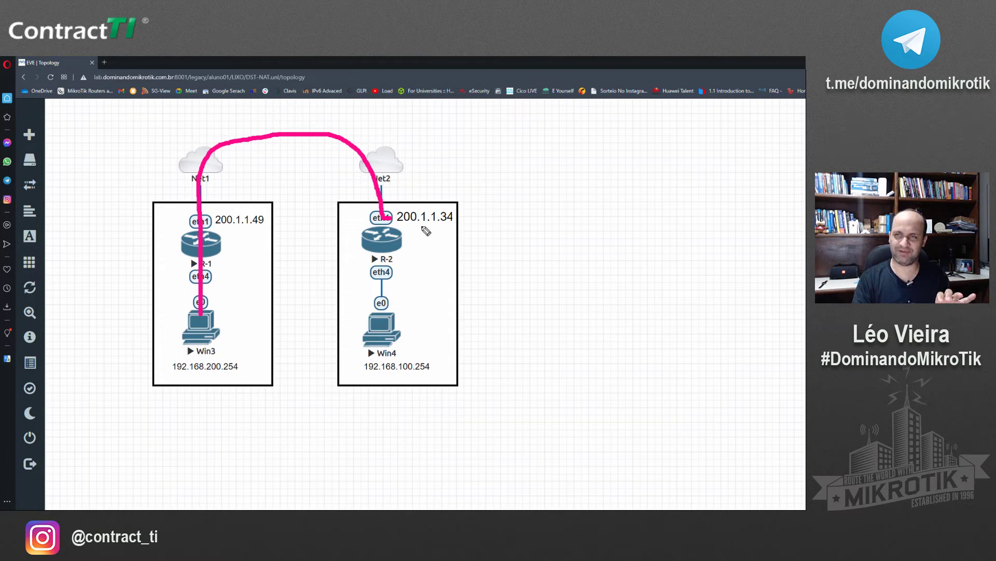
{"action": "left_click_drag", "start_coordinate": [405, 219], "coordinate": [460, 213]}
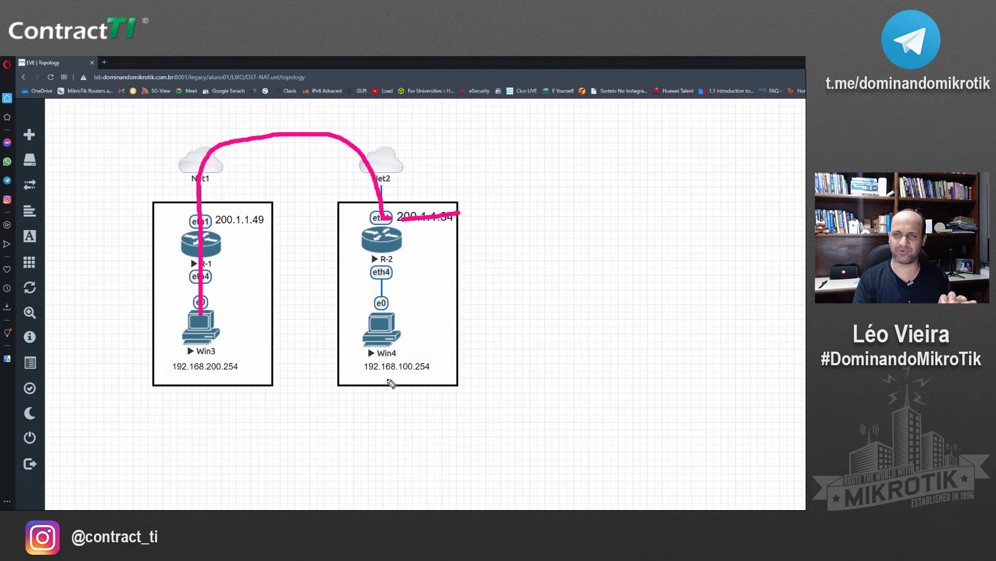
{"action": "left_click_drag", "start_coordinate": [371, 375], "coordinate": [438, 374]}
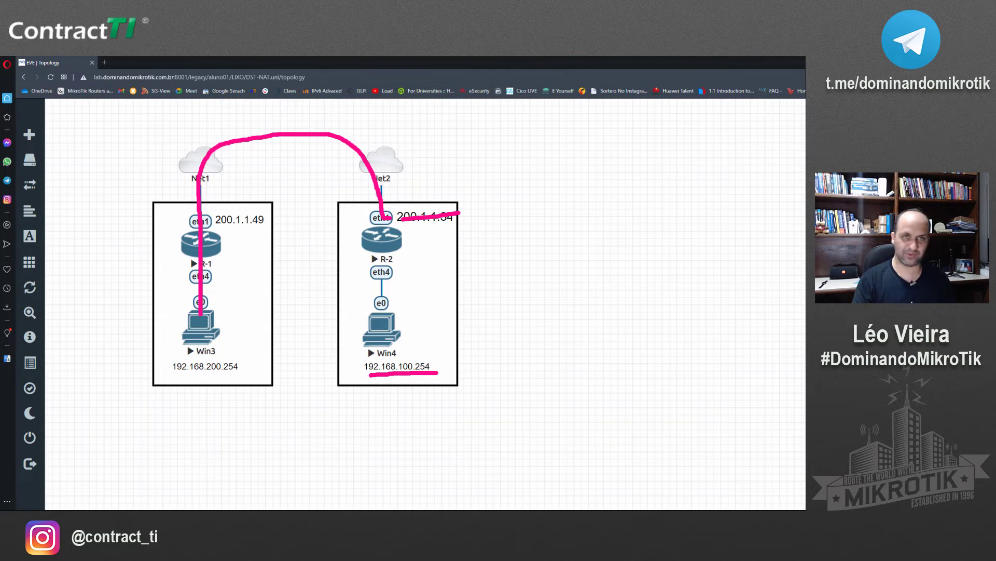
{"action": "key", "text": "Escape"}
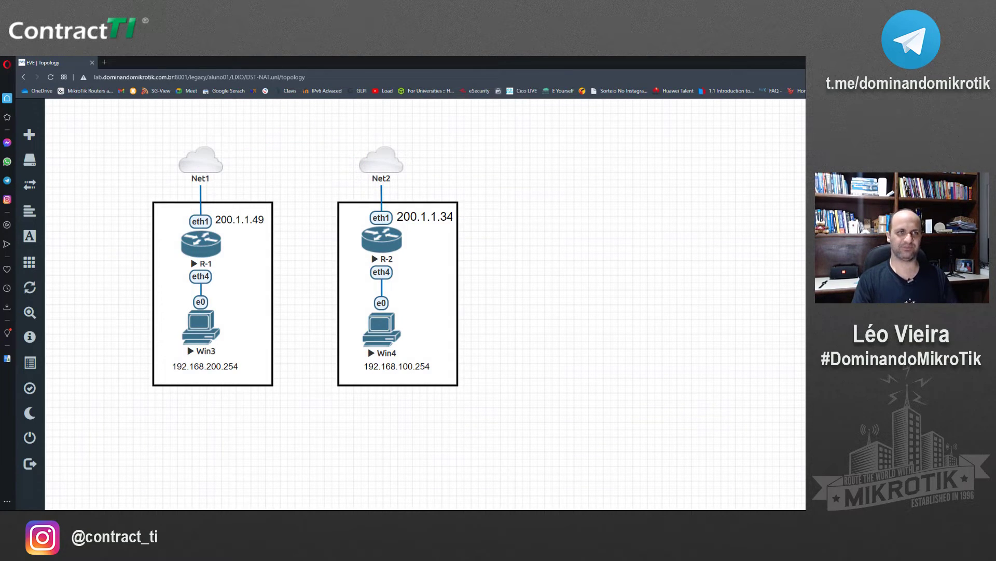
- Return to the new NAT rule in WinBox and match protocol 6 (tcp) with destination port 3389
{"action": "key", "text": "alt+Tab"}
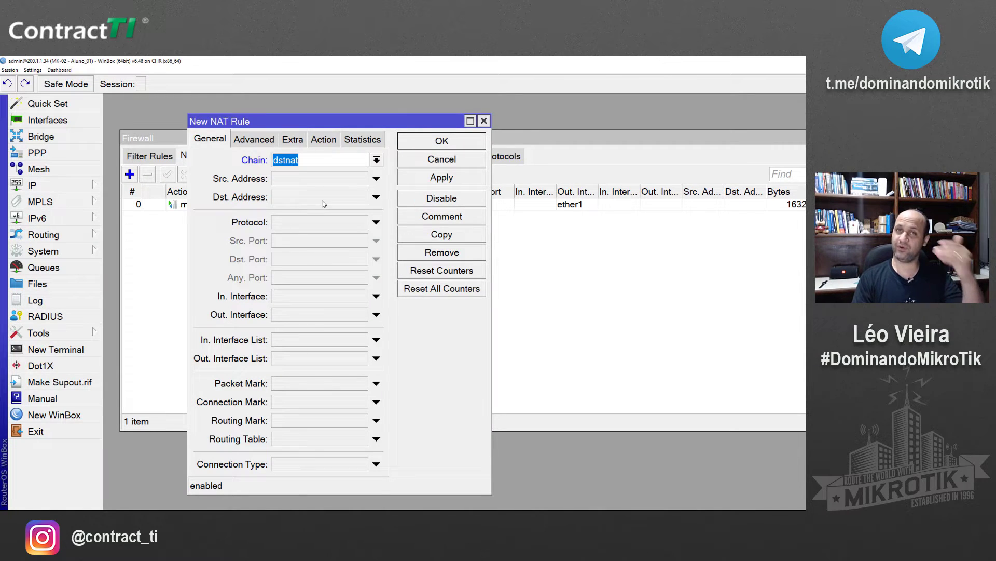
{"action": "left_click", "coordinate": [294, 223]}
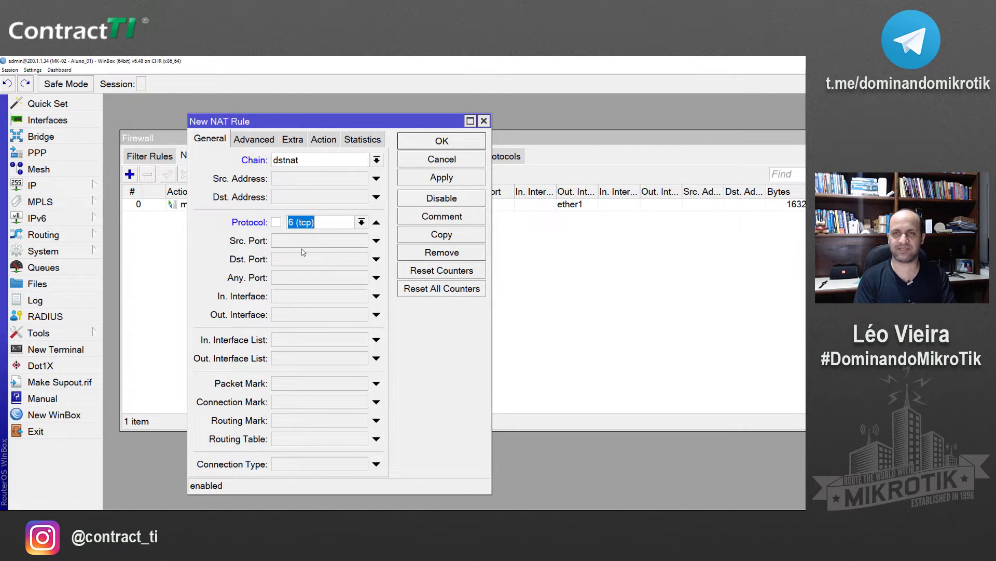
{"action": "left_click", "coordinate": [294, 262]}
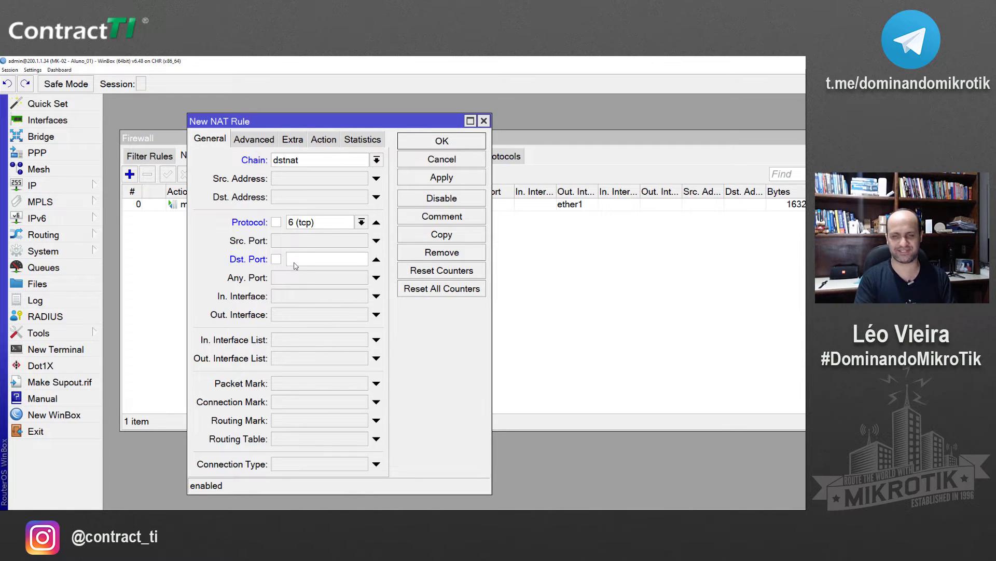
{"action": "type", "text": "3389"}
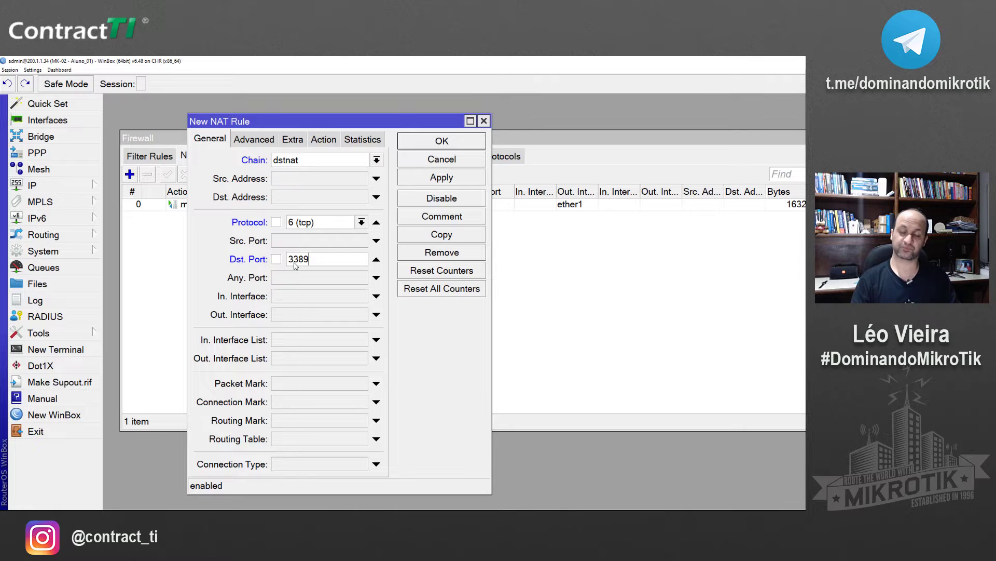
- Set the NAT rule's incoming interface to ether1
{"action": "left_click", "coordinate": [296, 296]}
{"action": "left_click", "coordinate": [309, 298]}
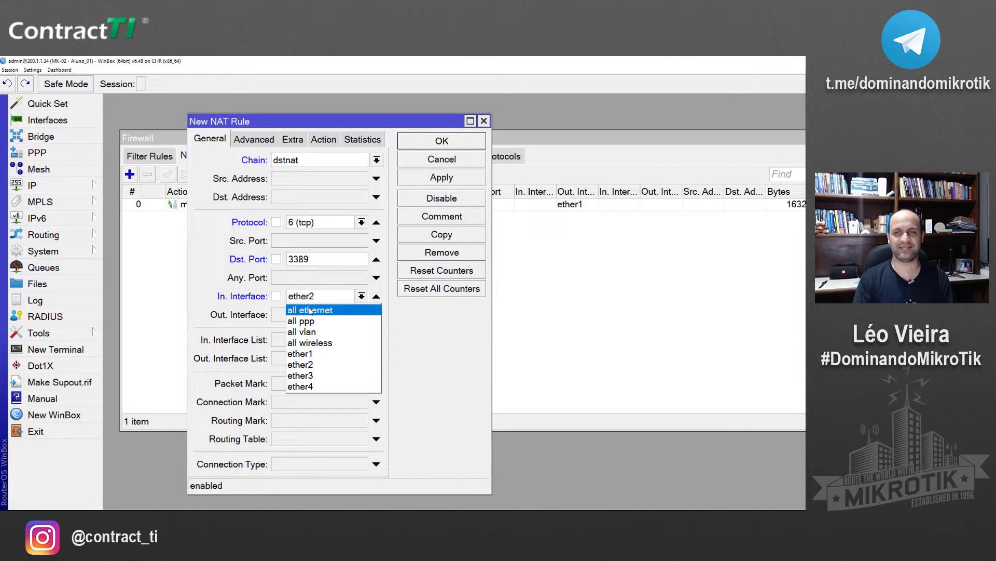
{"action": "left_click", "coordinate": [311, 354]}
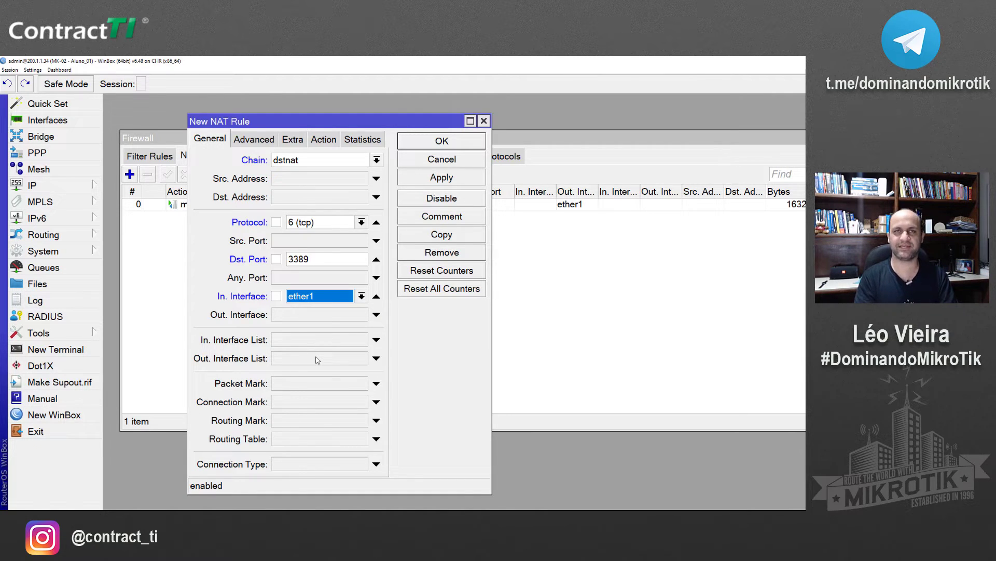
{"action": "left_click", "coordinate": [376, 296]}
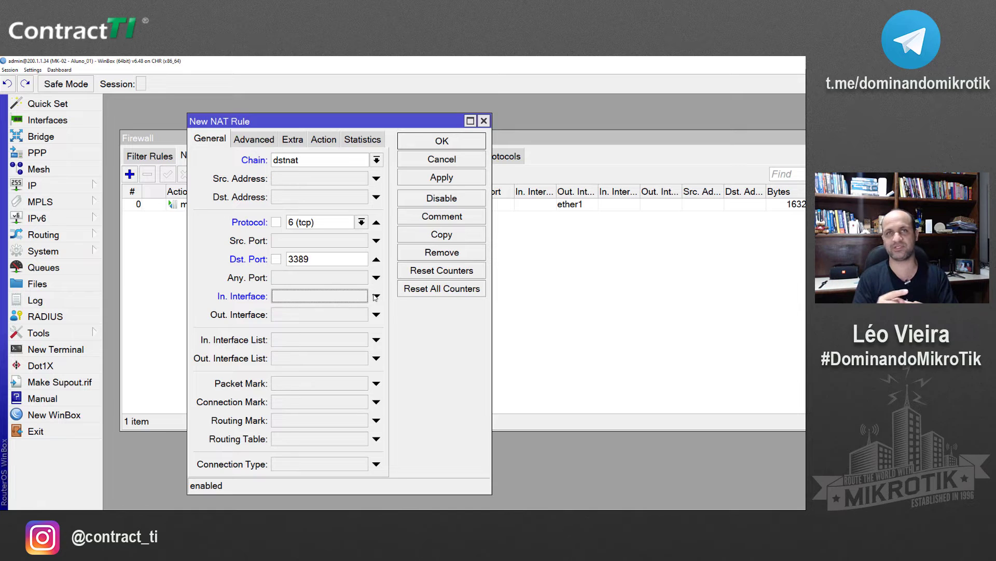
{"action": "left_click", "coordinate": [375, 297]}
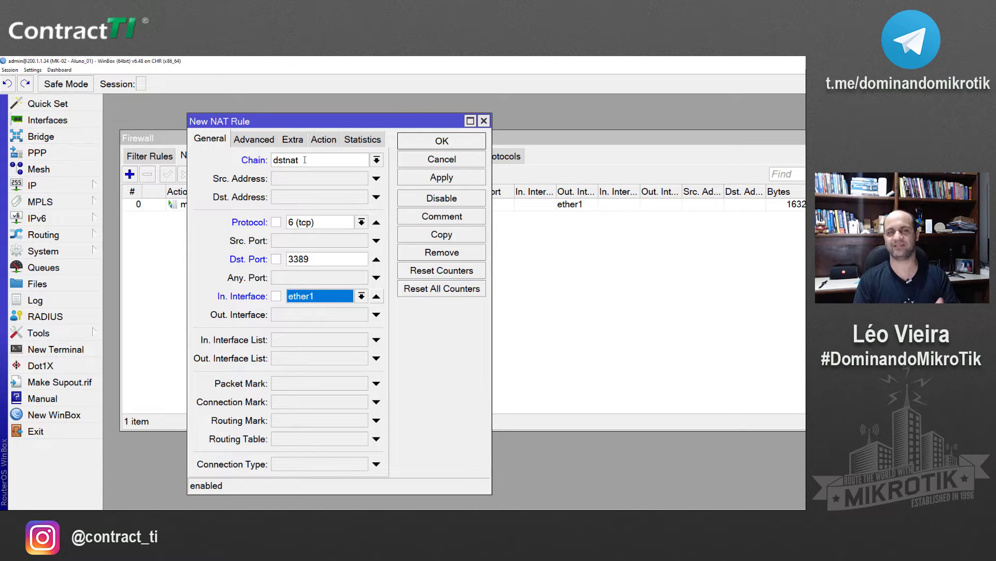
- Set the NAT rule's action to dst-nat
{"action": "left_click", "coordinate": [322, 140]}
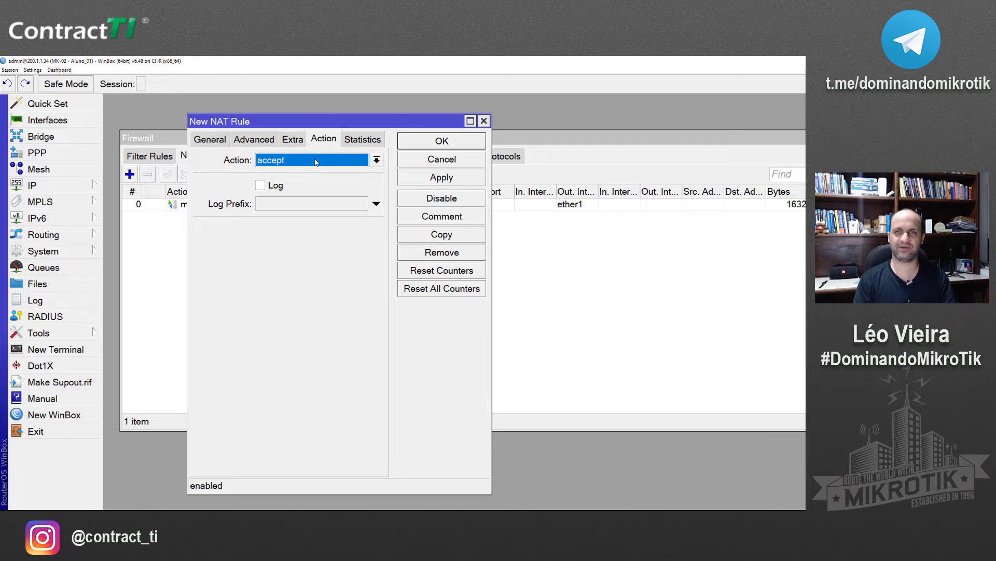
{"action": "left_click", "coordinate": [315, 162]}
{"action": "left_click", "coordinate": [301, 205]}
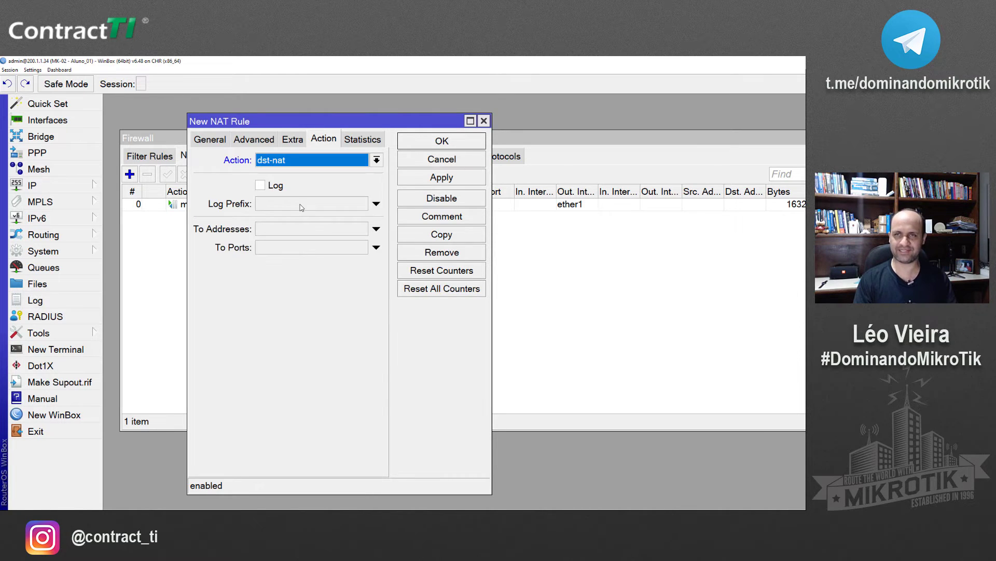
- Check Win4's address in the EVE topology and set the NAT rule's To Addresses to 192.168.100.254 in WinBox
{"action": "left_click", "coordinate": [292, 234]}
{"action": "left_click", "coordinate": [292, 234]}
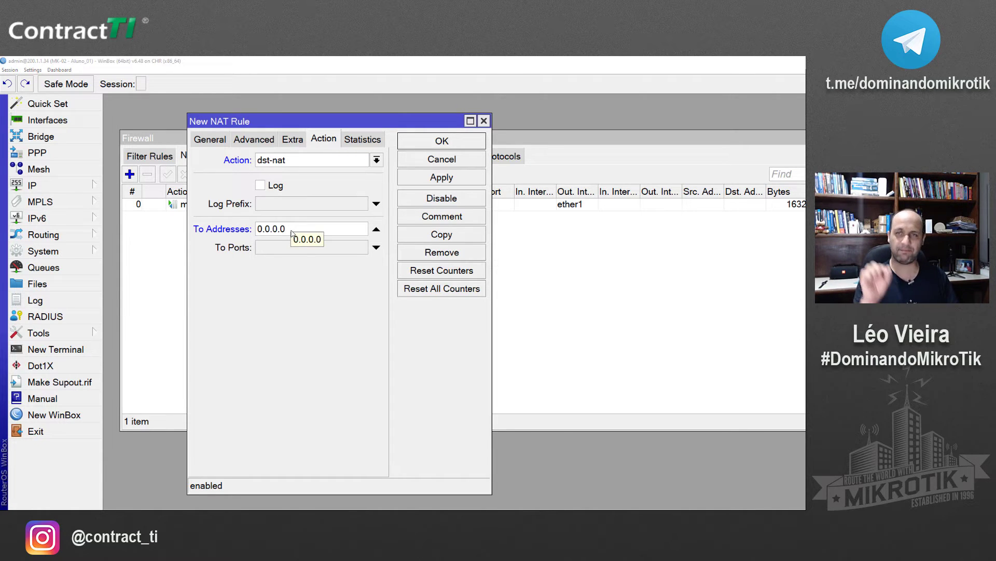
{"action": "key", "text": "alt+Tab"}
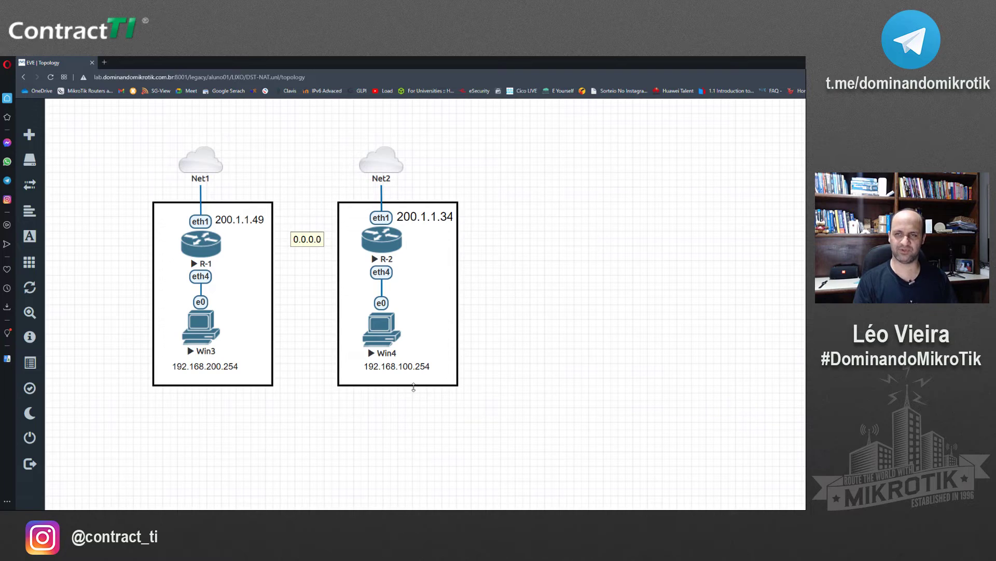
{"action": "key", "text": "alt+Tab"}
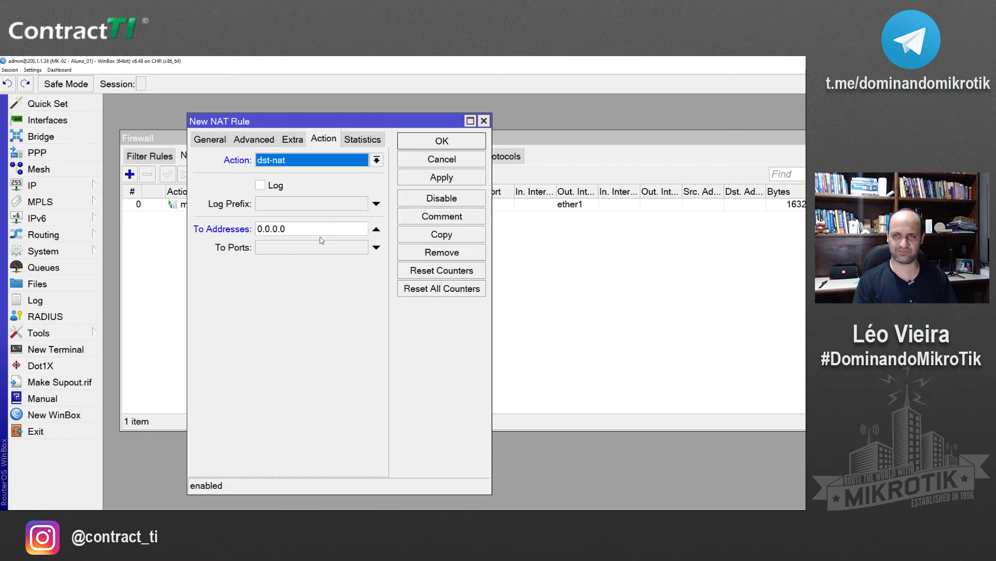
{"action": "double_click", "coordinate": [323, 233]}
{"action": "type", "text": "192.168.100.254"}
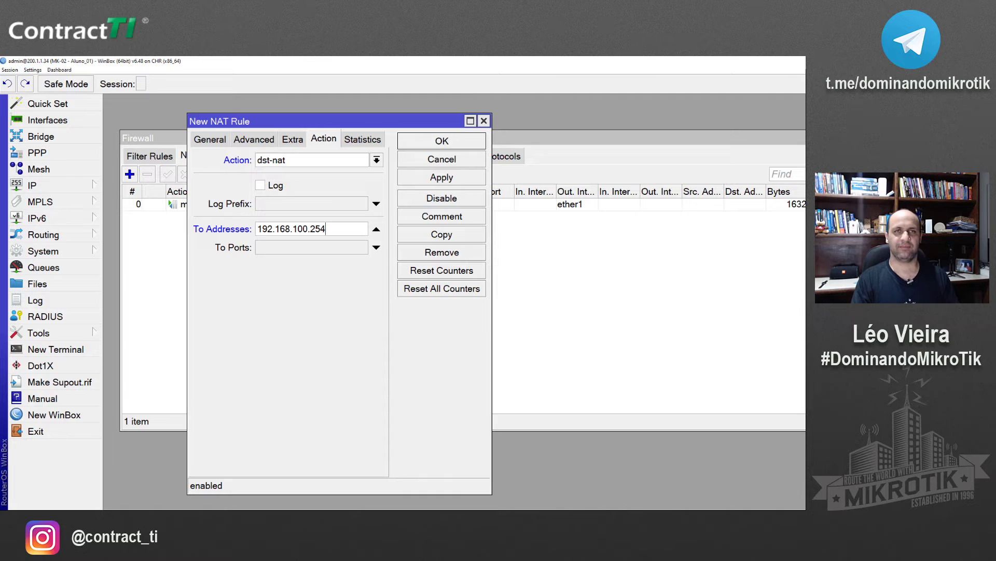
- Circle the empty To Ports setting with the screen pen and clear the mark
{"action": "key", "text": "ctrl+shift+1"}
{"action": "key", "text": "Escape"}
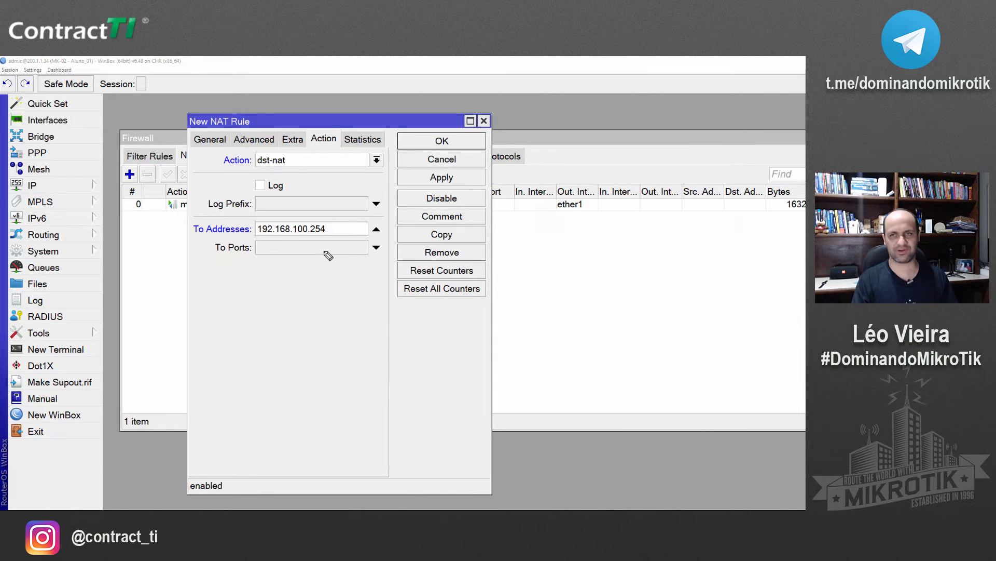
{"action": "mouse_move", "coordinate": [303, 237]}
{"action": "left_mouse_down"}
{"action": "mouse_move", "coordinate": [205, 243]}
{"action": "mouse_move", "coordinate": [141, 224]}
{"action": "left_mouse_up"}
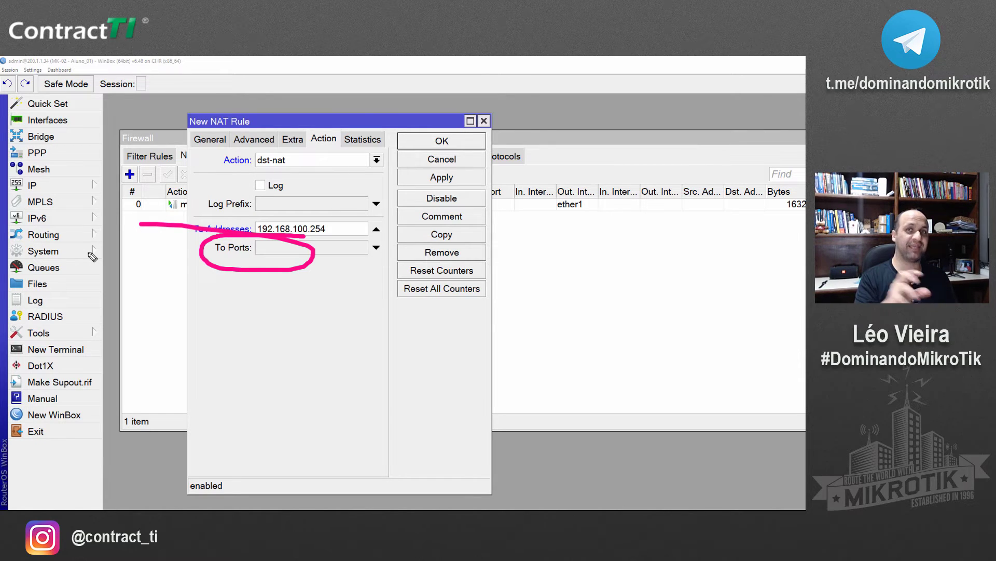
{"action": "key", "text": "Escape"}
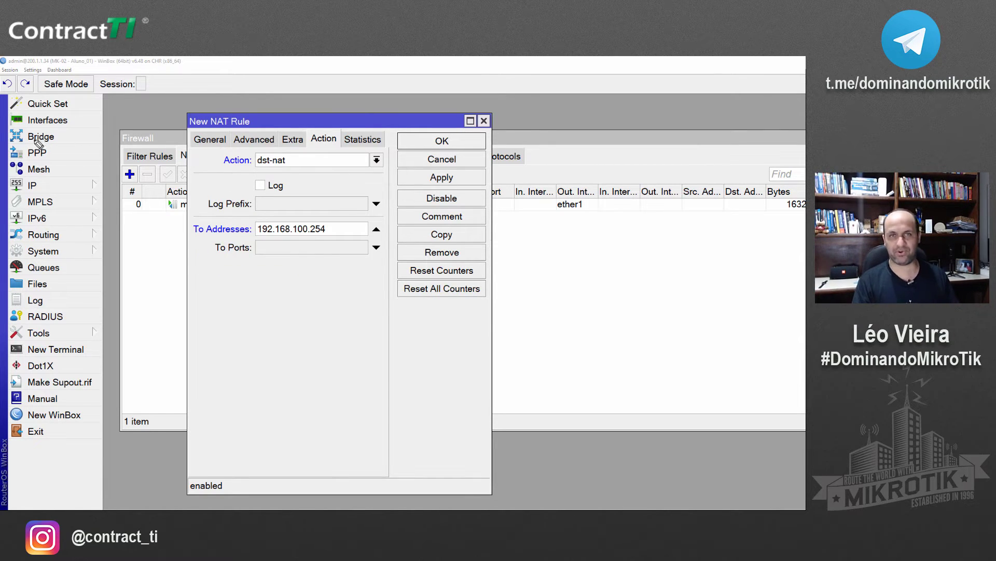
- Review the rule's destination port and compare it with its dst-nat target address and port settings
{"action": "left_click", "coordinate": [215, 140]}
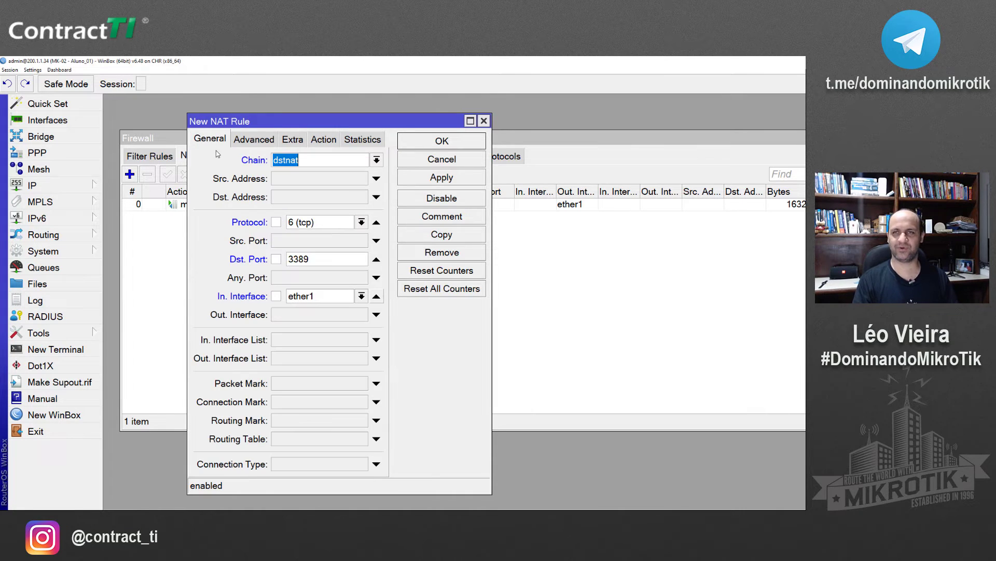
{"action": "left_click", "coordinate": [320, 259]}
{"action": "double_click", "coordinate": [320, 259]}
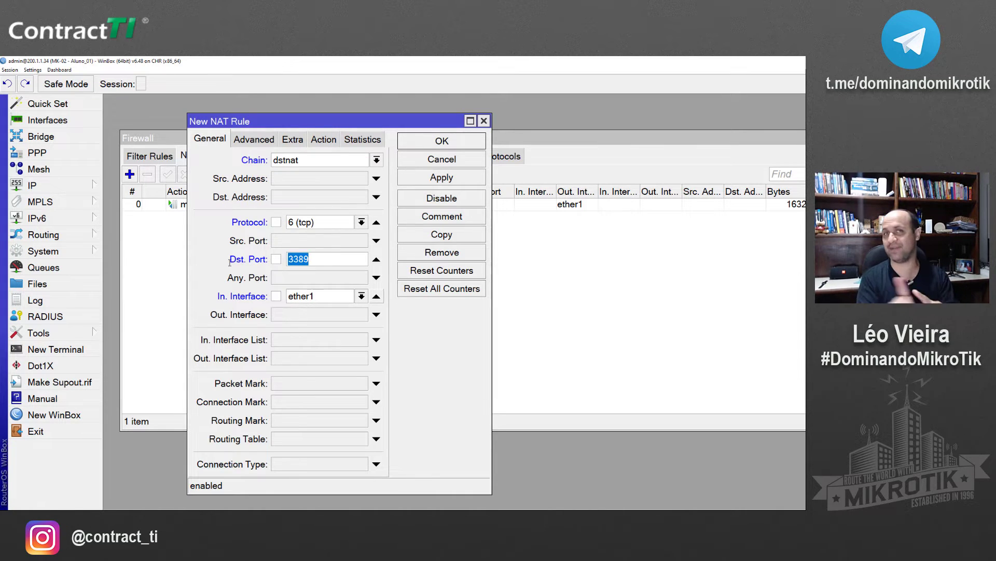
{"action": "left_click", "coordinate": [328, 140]}
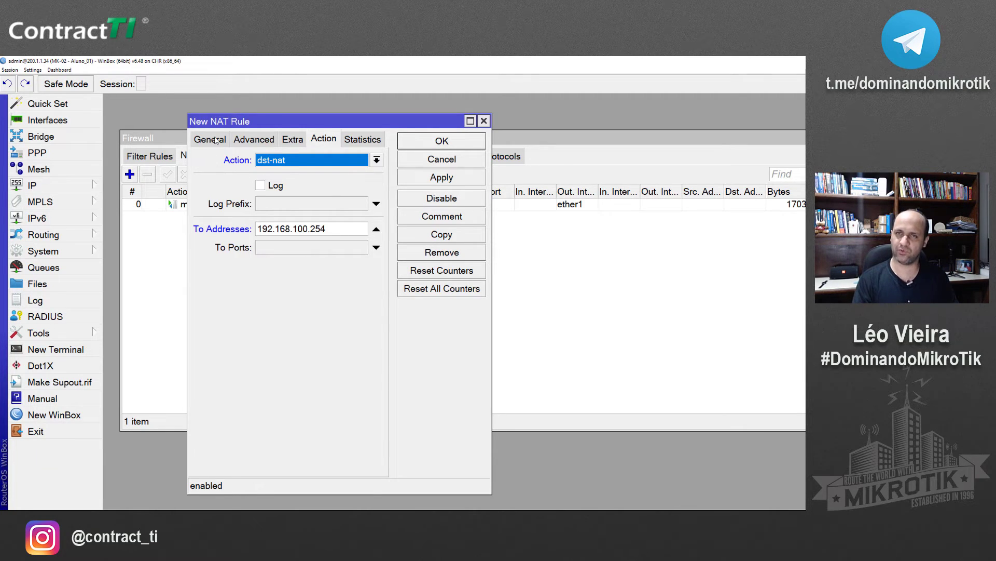
{"action": "left_click", "coordinate": [211, 139]}
{"action": "left_click", "coordinate": [307, 258]}
{"action": "left_click_drag", "start_coordinate": [307, 258], "coordinate": [282, 259]}
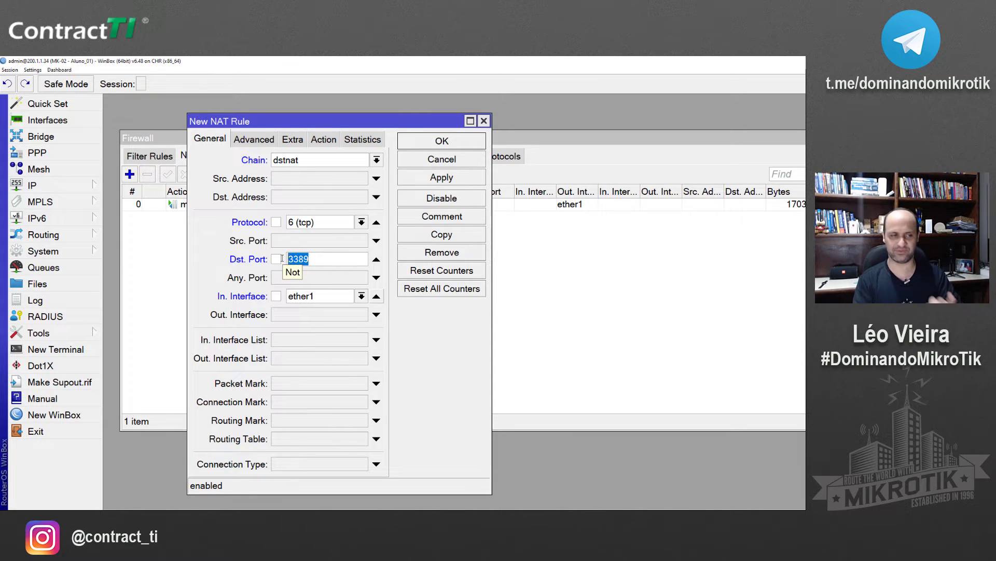
{"action": "left_click", "coordinate": [315, 145]}
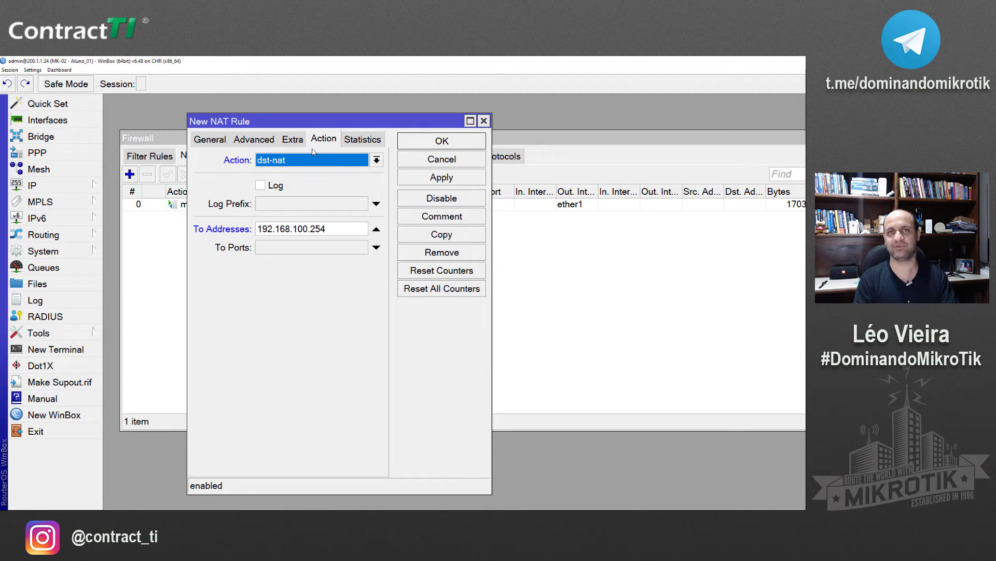
- Save the new dst-nat rule and select it in the NAT list
{"action": "left_click", "coordinate": [214, 139]}
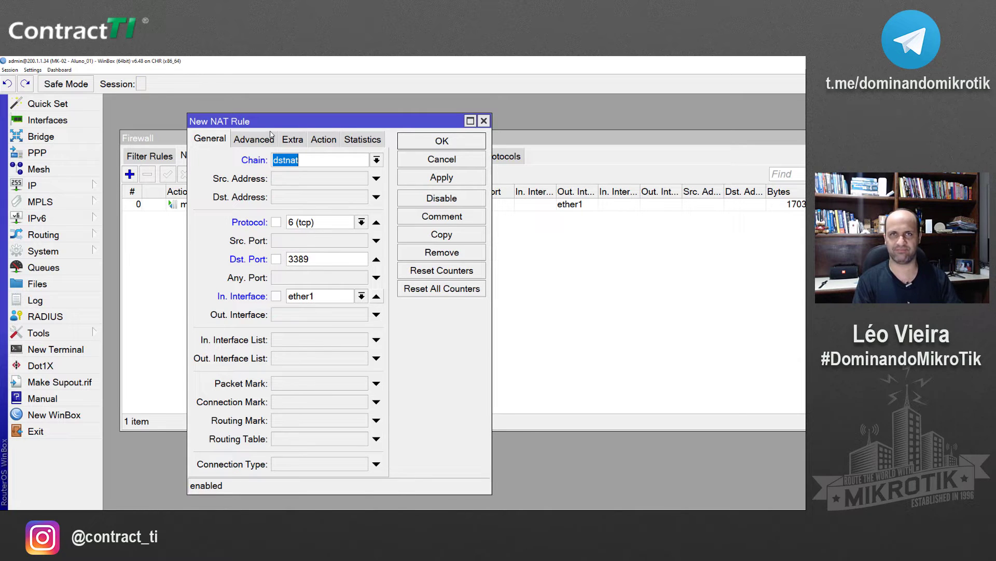
{"action": "left_click", "coordinate": [424, 141]}
{"action": "left_click", "coordinate": [261, 222]}
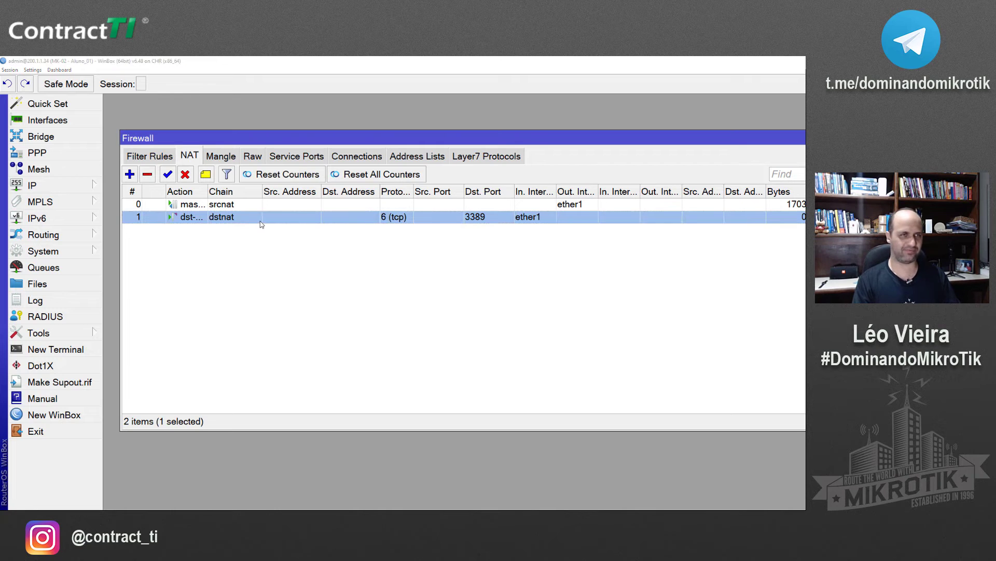
- Switch to the Win3 console through EVE, start a Remote Desktop connection to 200.1.1.34, and cancel at the credentials request
{"action": "key", "text": "alt+Tab"}
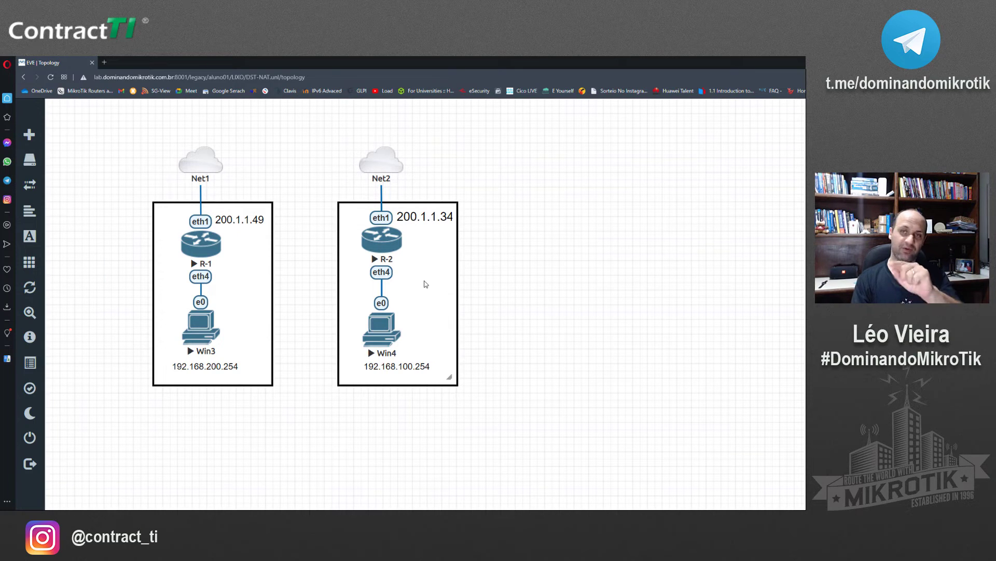
{"action": "left_click", "coordinate": [201, 328]}
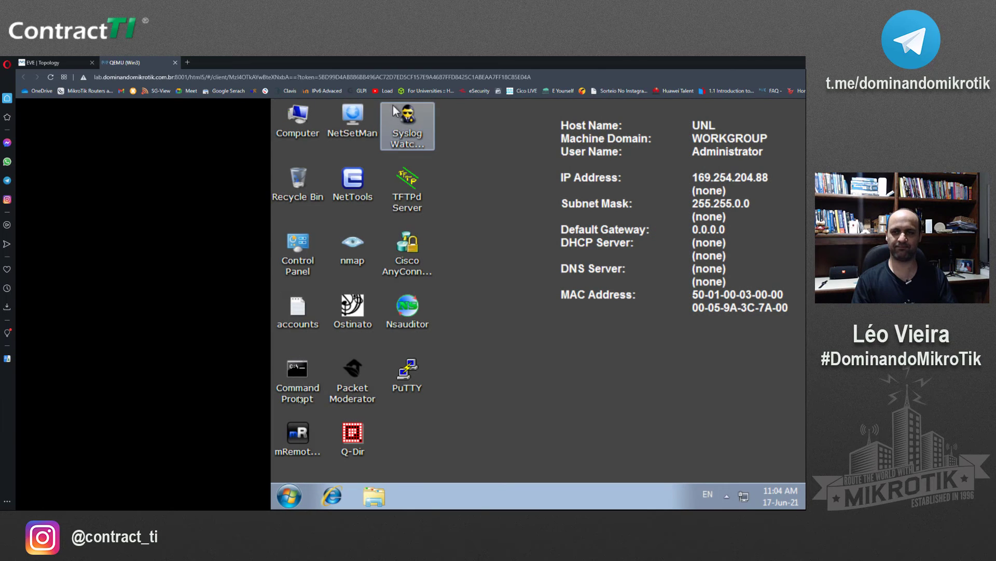
{"action": "left_click", "coordinate": [289, 496]}
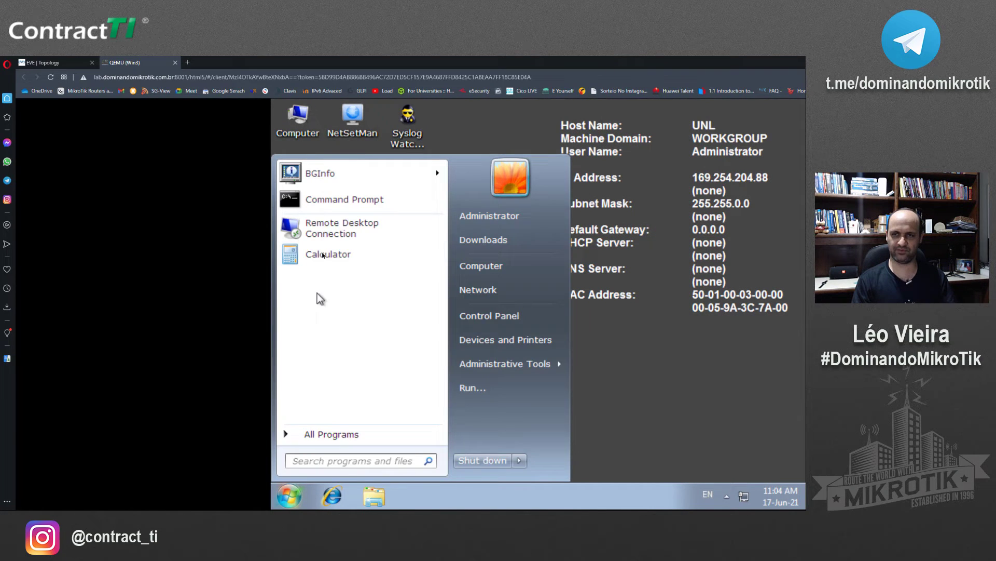
{"action": "left_click", "coordinate": [326, 225]}
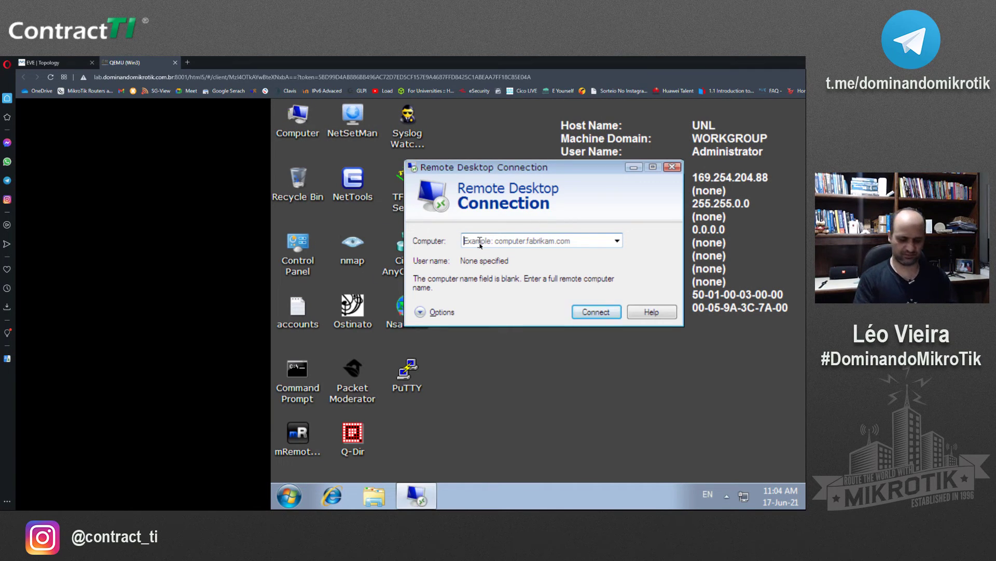
{"action": "type", "text": "200.1.1.34"}
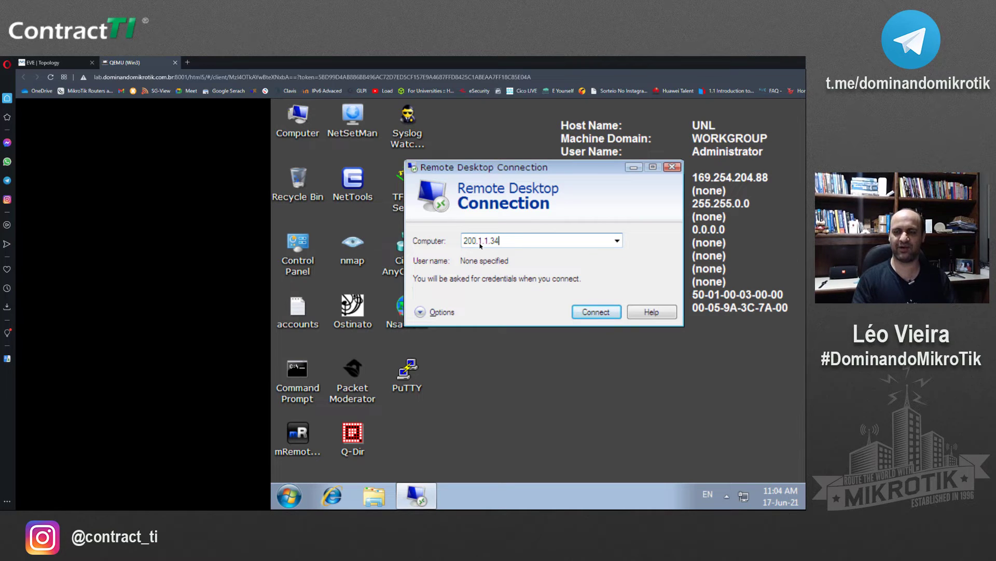
{"action": "left_click", "coordinate": [591, 312]}
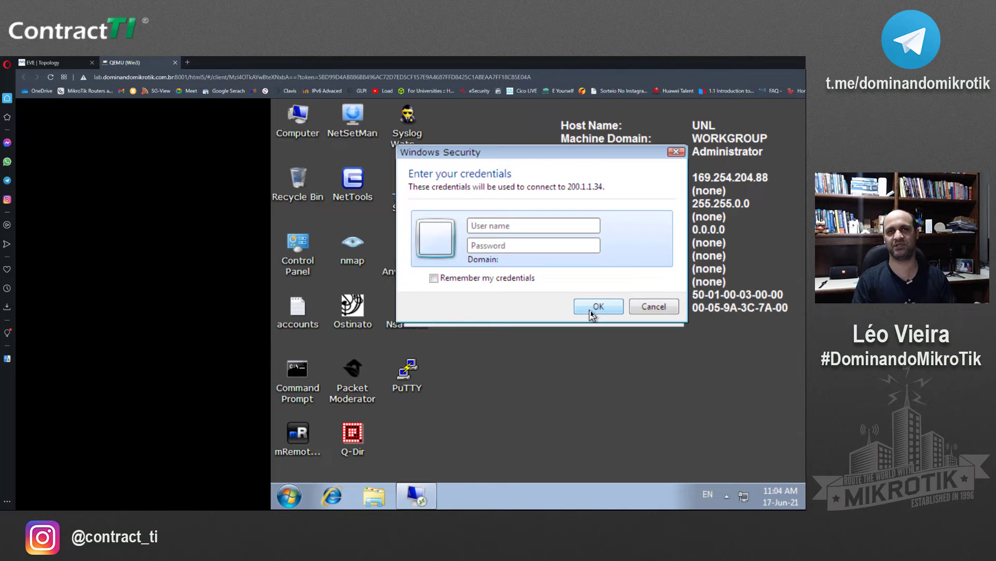
{"action": "left_click", "coordinate": [652, 308]}
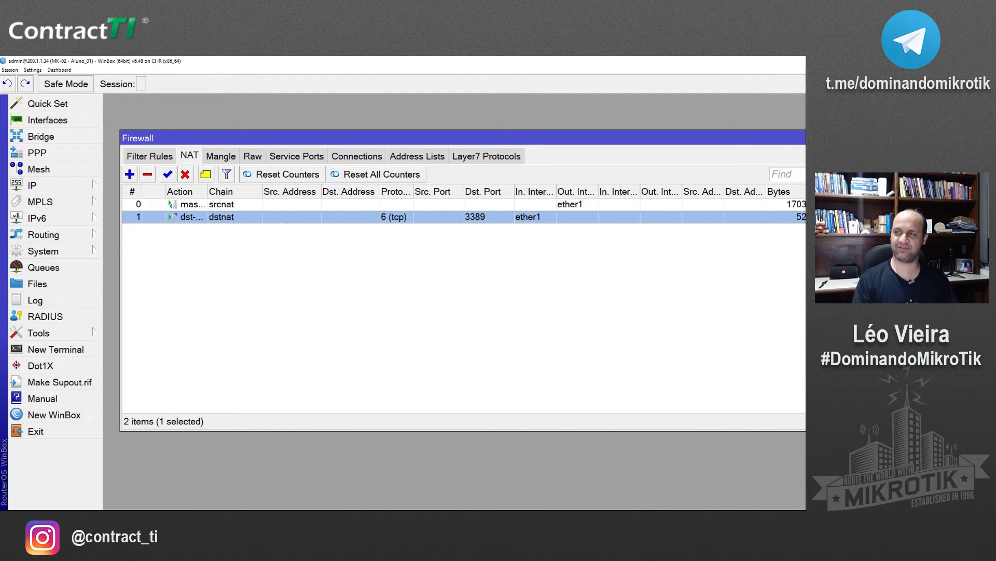
- Narrow the Firewall window in WinBox and inspect the dst-nat rule's byte and packet counters
{"action": "left_click_drag", "start_coordinate": [806, 253], "coordinate": [597, 254]}
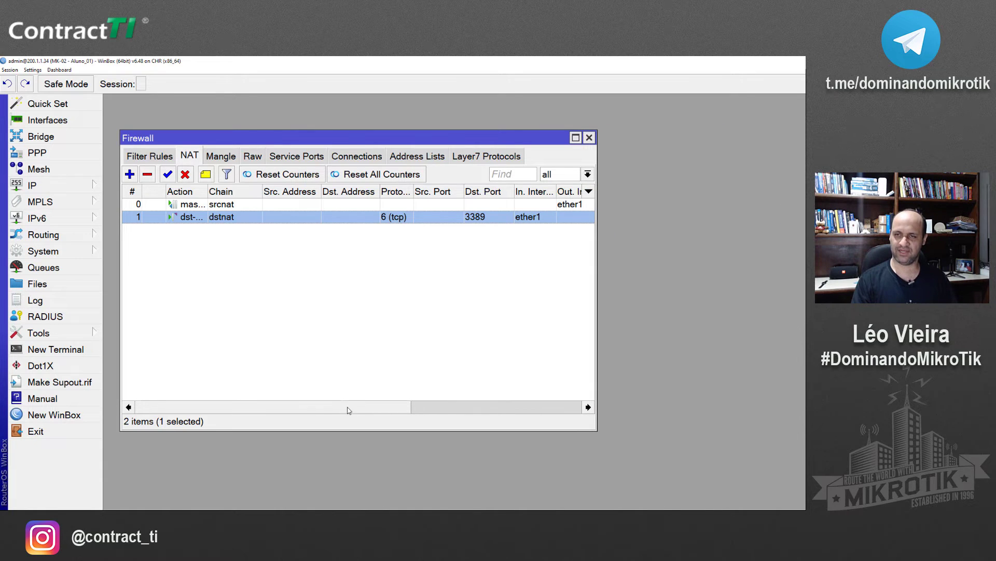
{"action": "left_click_drag", "start_coordinate": [349, 409], "coordinate": [589, 404]}
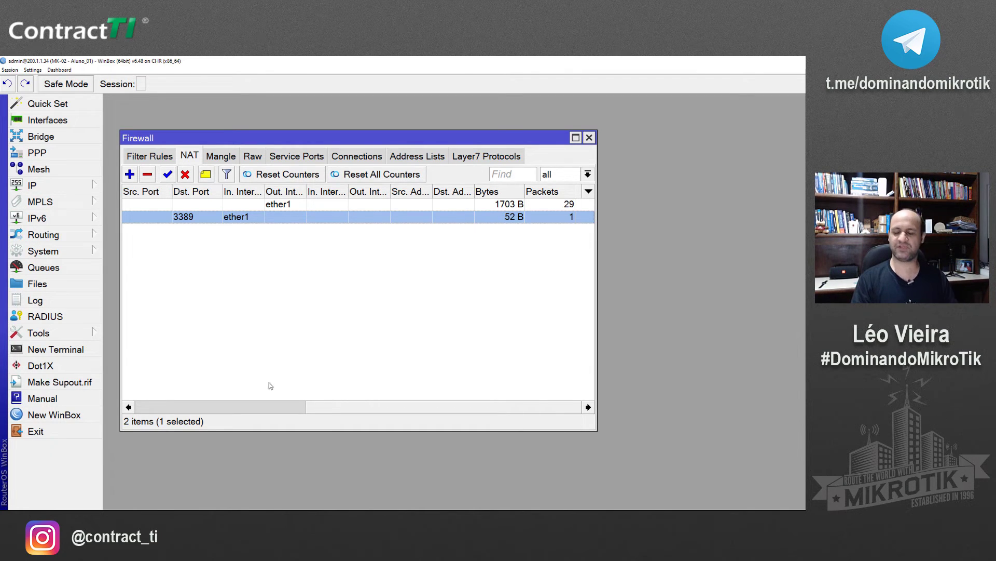
{"action": "left_click", "coordinate": [266, 409]}
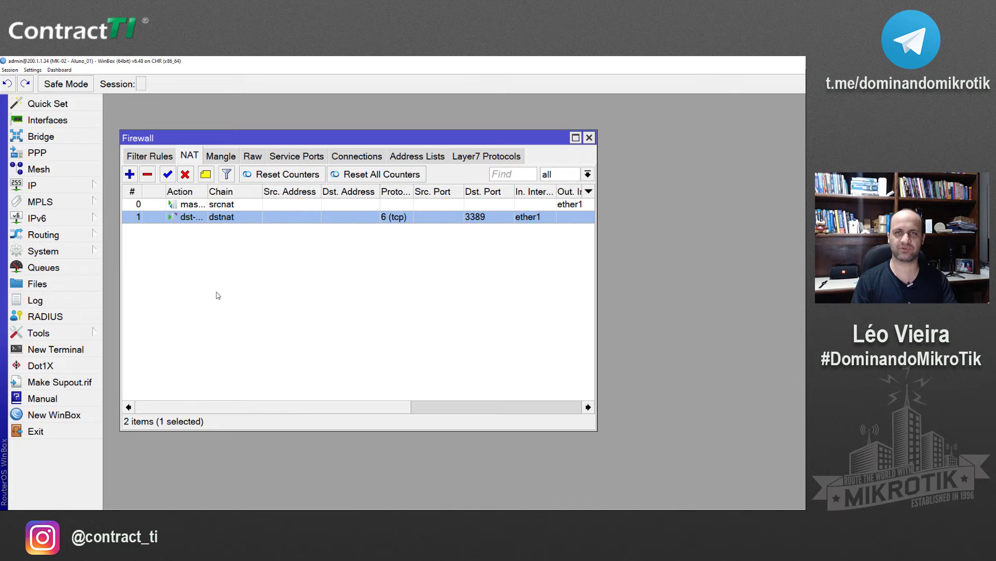
- Test Remote Desktop from Win3 to 200.1.1.34 with the dst-nat rule disabled, and re-enable the rule in WinBox
{"action": "left_click", "coordinate": [186, 175]}
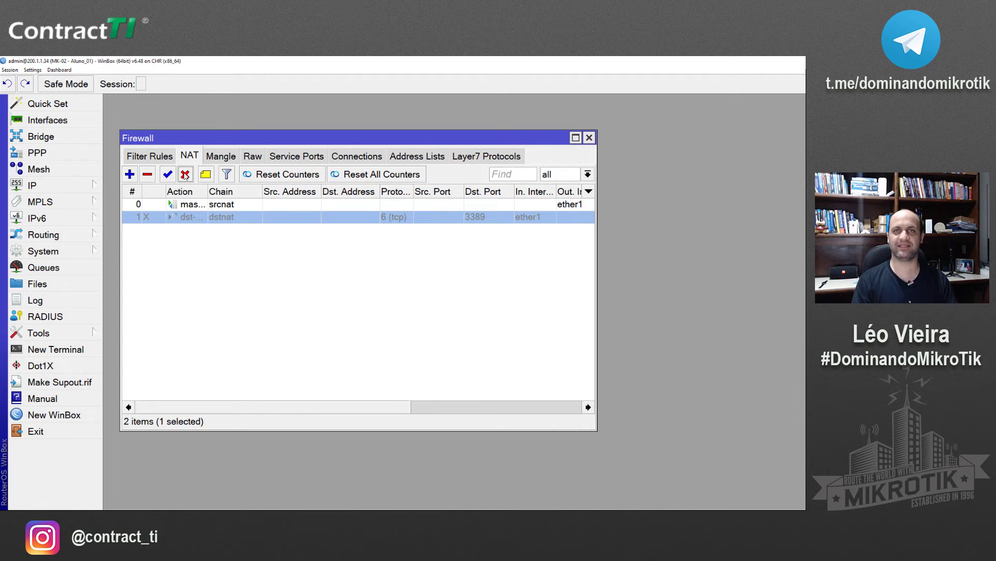
{"action": "key", "text": "alt+Tab"}
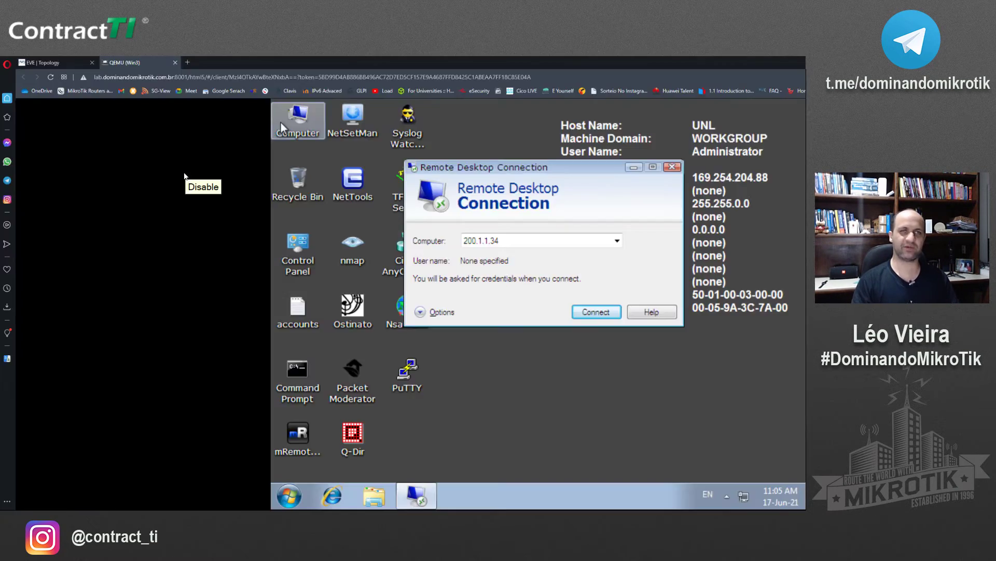
{"action": "left_click", "coordinate": [590, 314]}
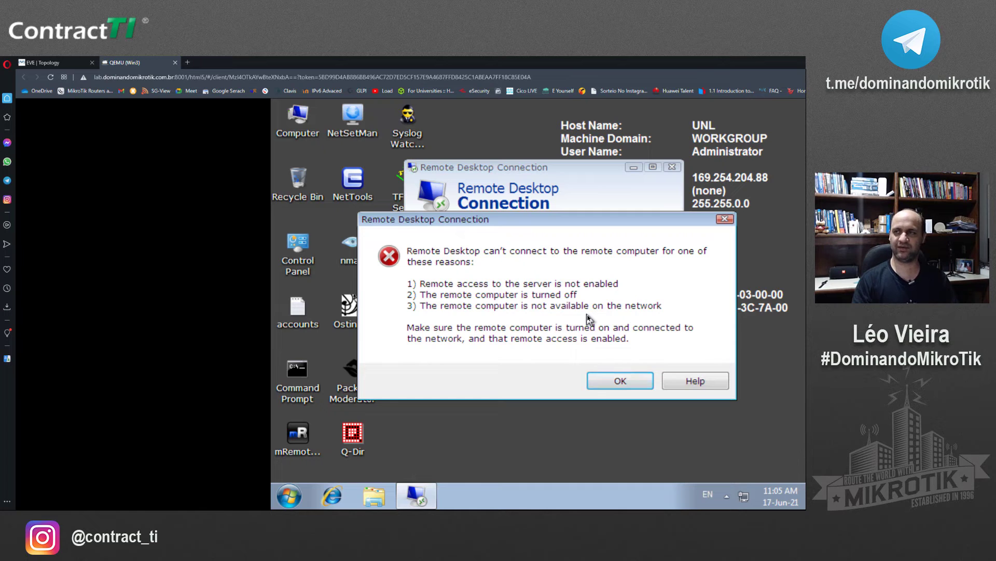
{"action": "left_click", "coordinate": [621, 381]}
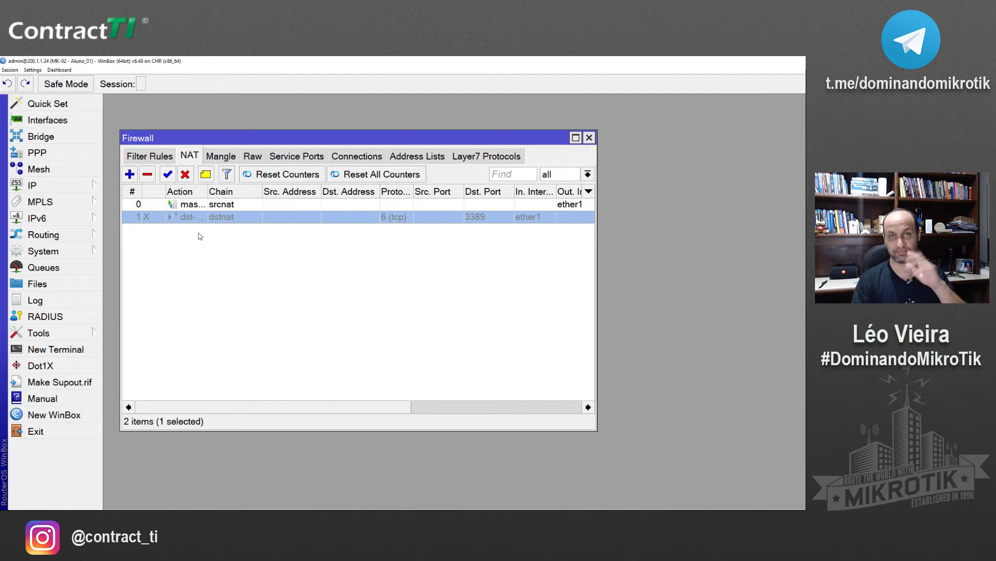
{"action": "left_click", "coordinate": [167, 174]}
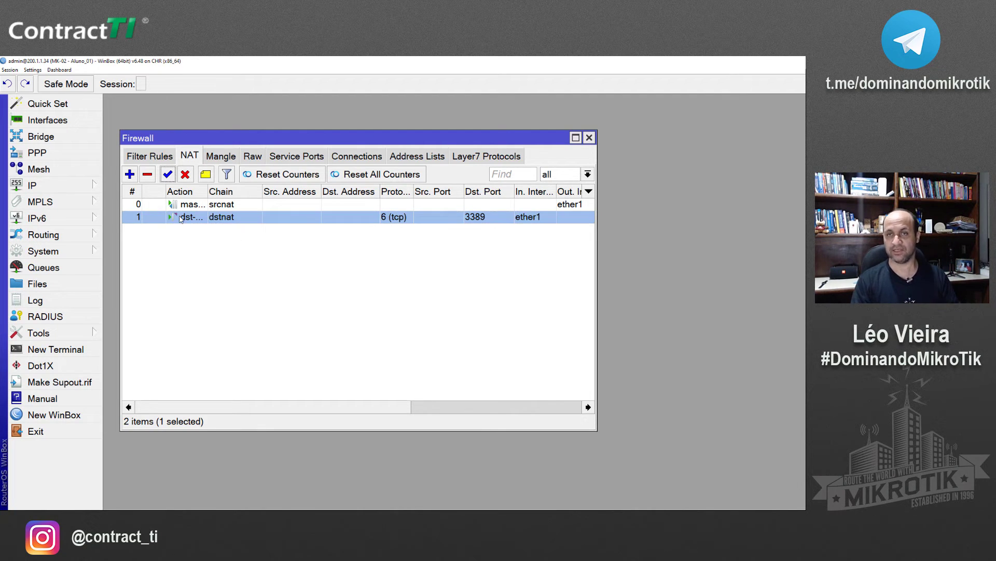
- Open the dst-nat rule and set its destination port to 4145
{"action": "double_click", "coordinate": [181, 217]}
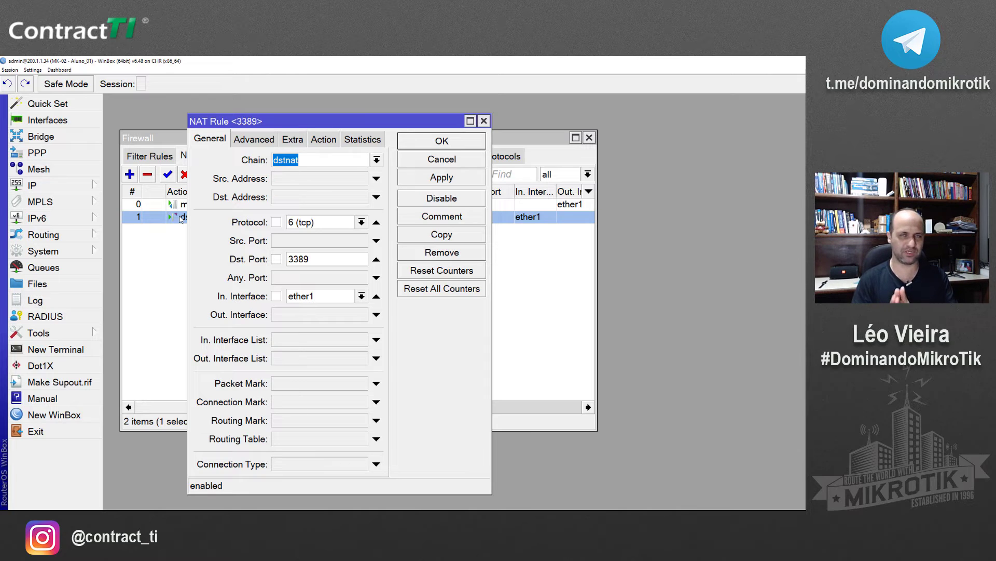
{"action": "double_click", "coordinate": [339, 260]}
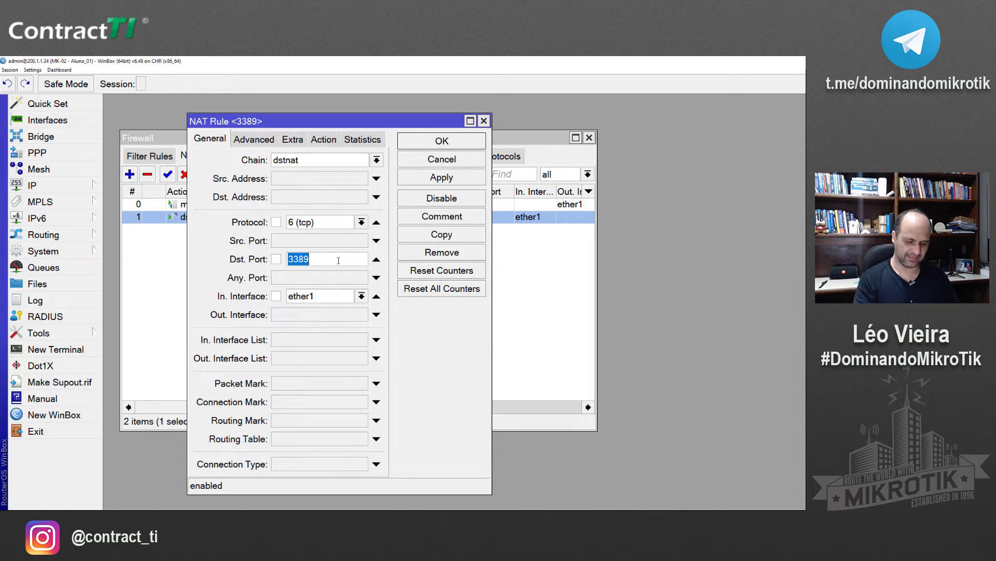
{"action": "type", "text": "4145"}
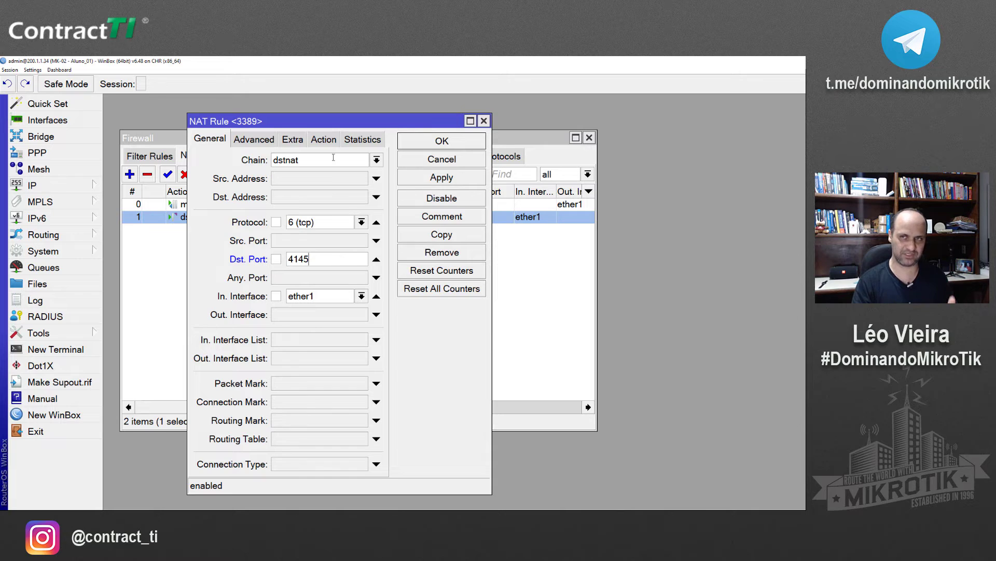
- Set the dst-nat rule's To Ports to 3389
{"action": "left_click_drag", "start_coordinate": [321, 122], "coordinate": [294, 108]}
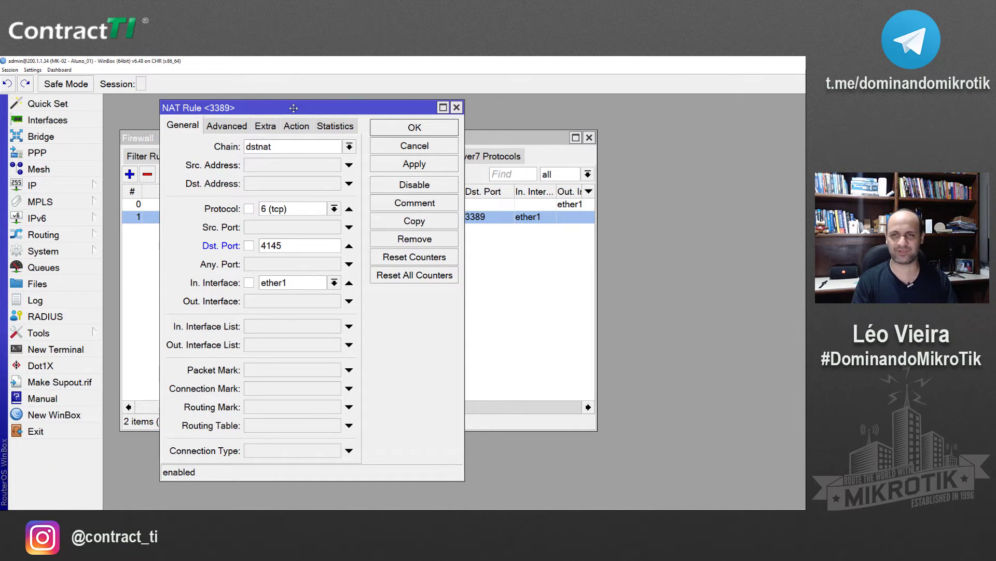
{"action": "left_click", "coordinate": [295, 126]}
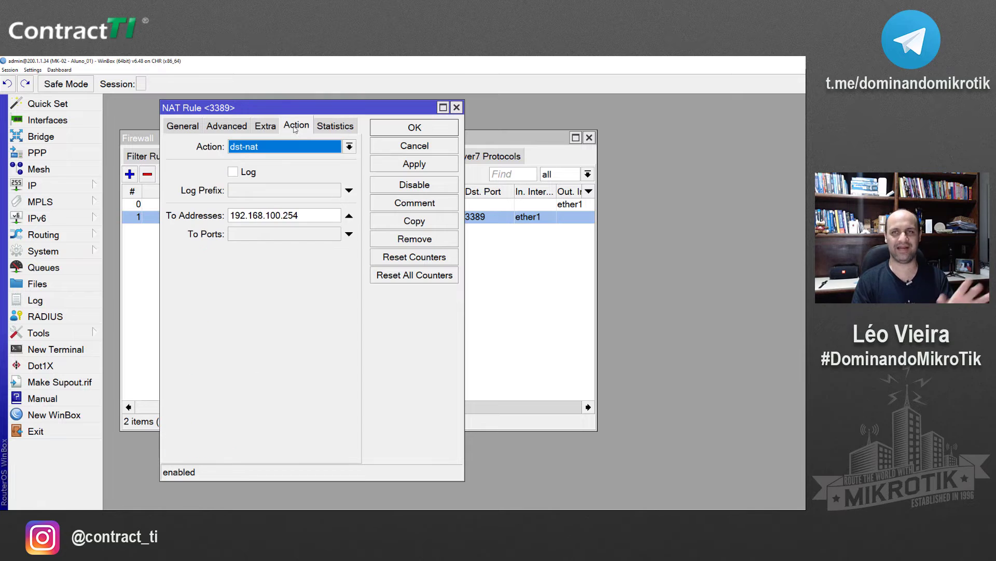
{"action": "left_click", "coordinate": [271, 235]}
{"action": "type", "text": "3389"}
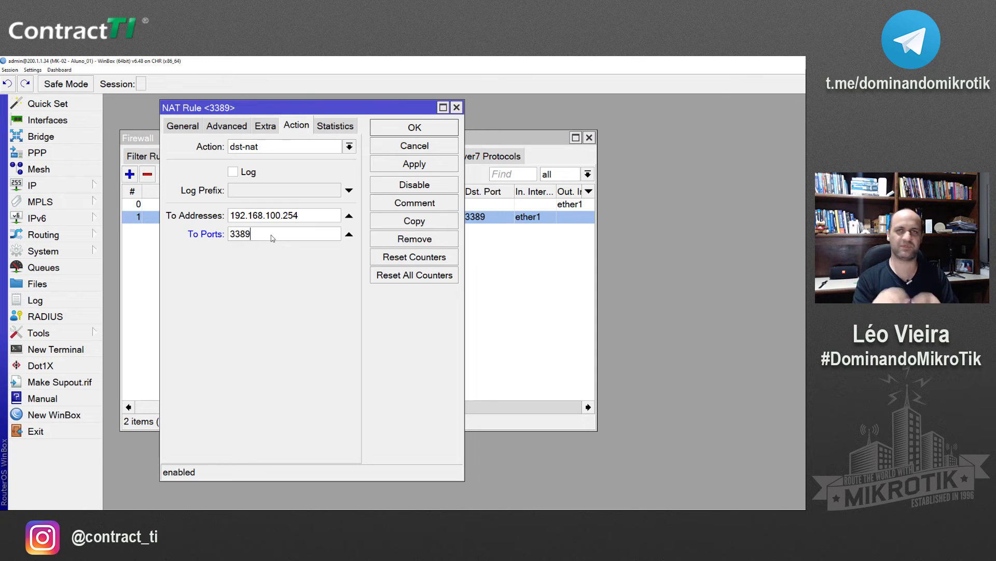
- Save the dst-nat rule's port changes and reopen the rule to review its general settings
{"action": "left_click", "coordinate": [397, 130]}
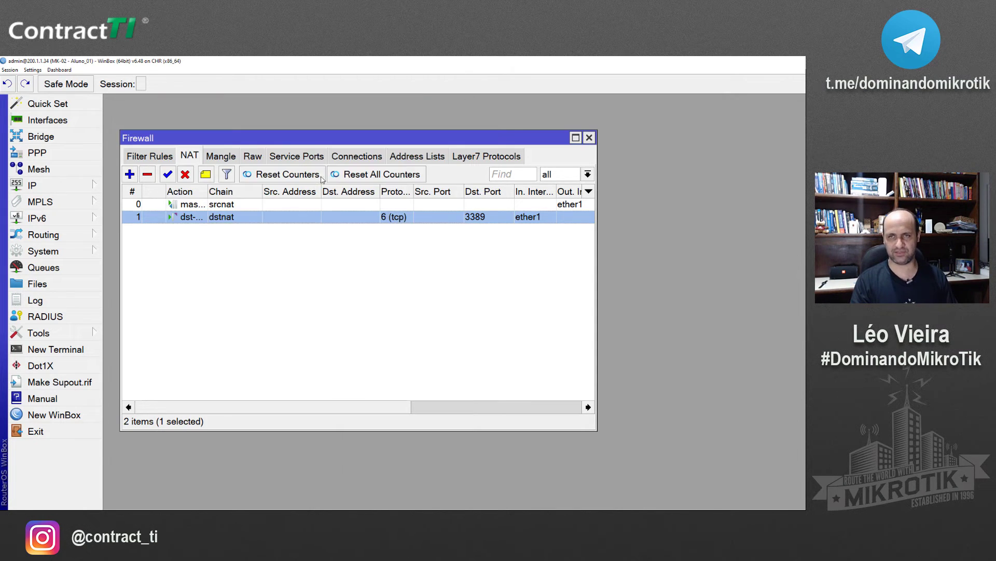
{"action": "double_click", "coordinate": [312, 218]}
{"action": "left_click", "coordinate": [195, 130]}
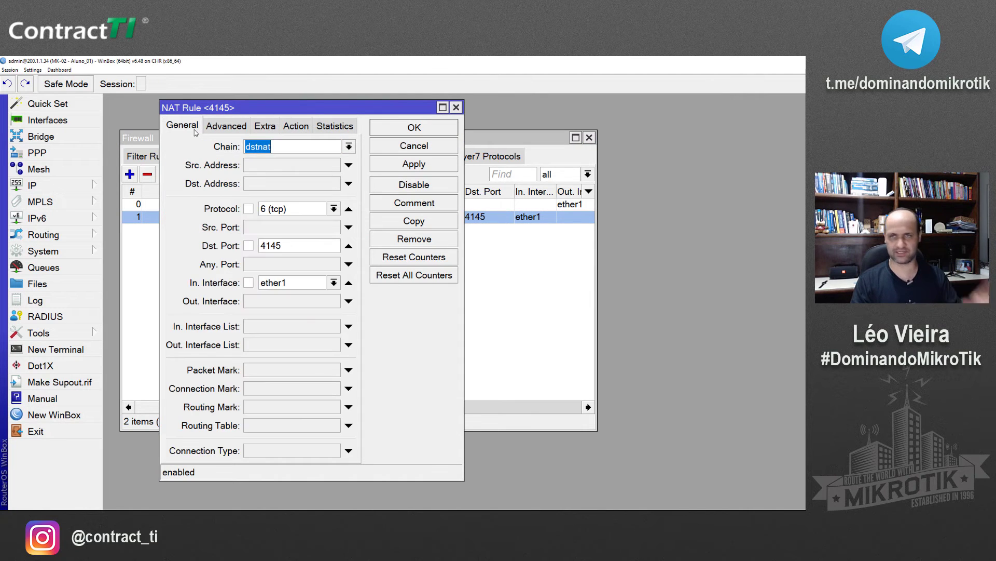
- Switch to Win3, test a Remote Desktop connection to 200.1.1.34:4145, and cancel the credentials request
{"action": "key", "text": "alt+Tab"}
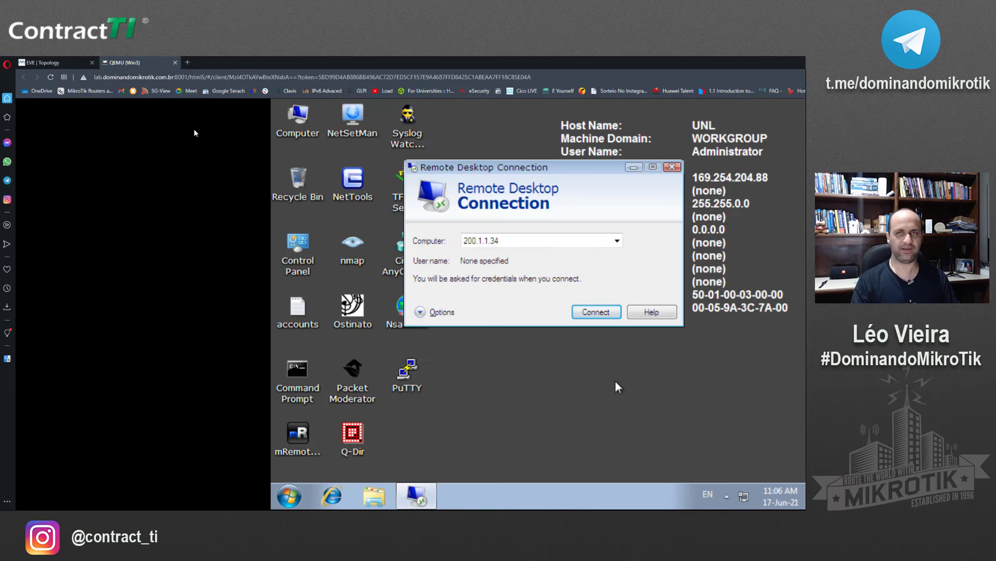
{"action": "double_click", "coordinate": [533, 241]}
{"action": "left_click", "coordinate": [534, 241]}
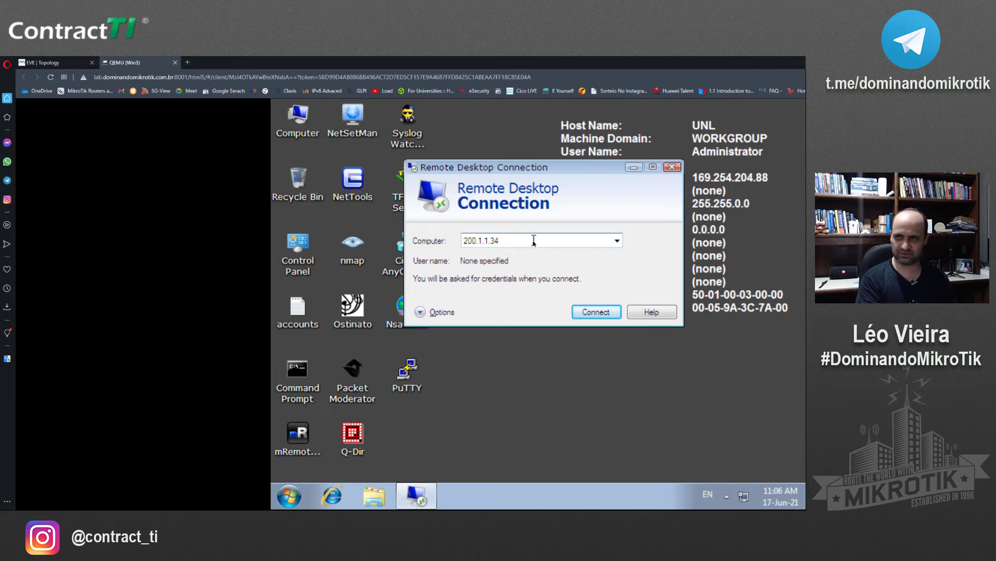
{"action": "type", "text": ":"}
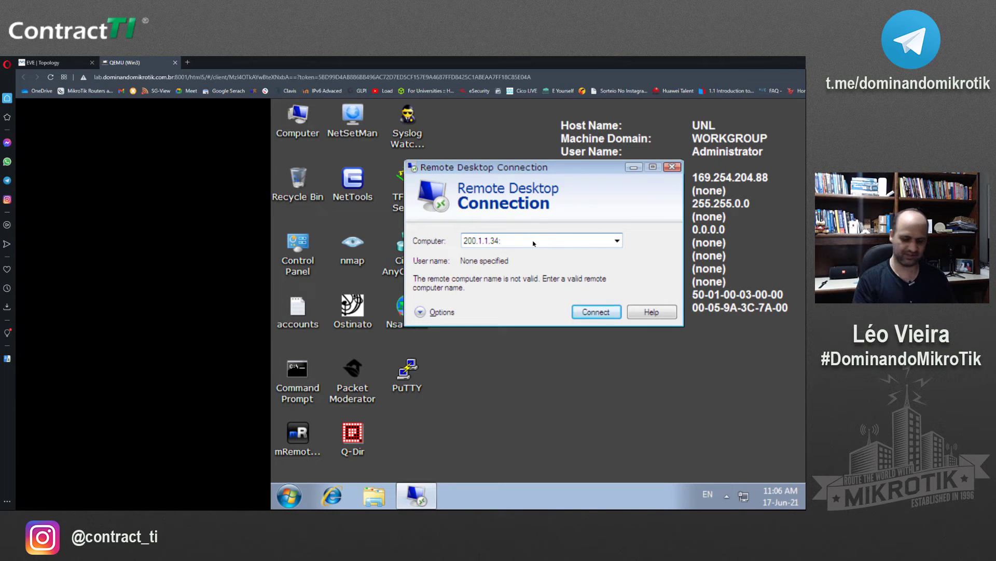
{"action": "type", "text": "4145"}
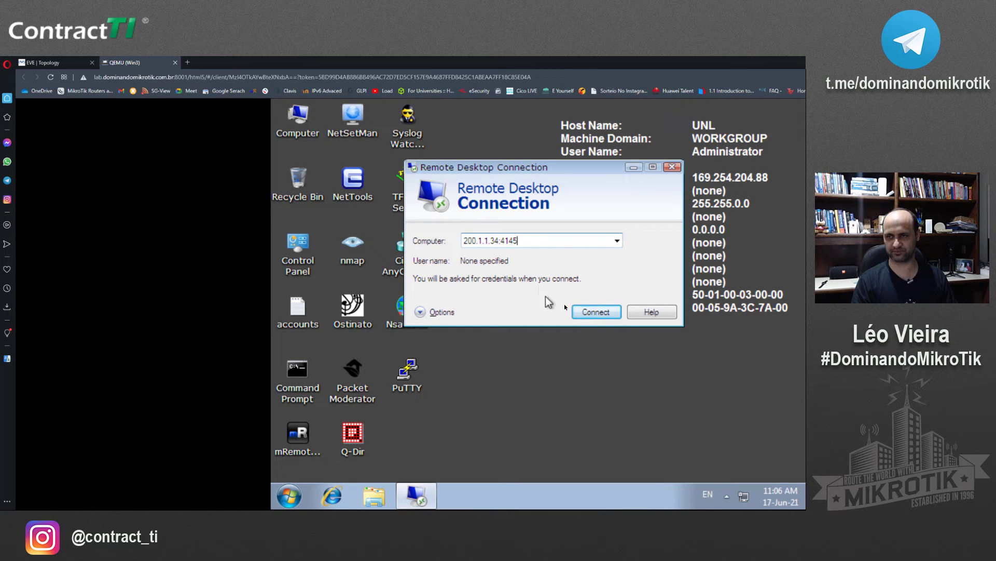
{"action": "left_click", "coordinate": [594, 311]}
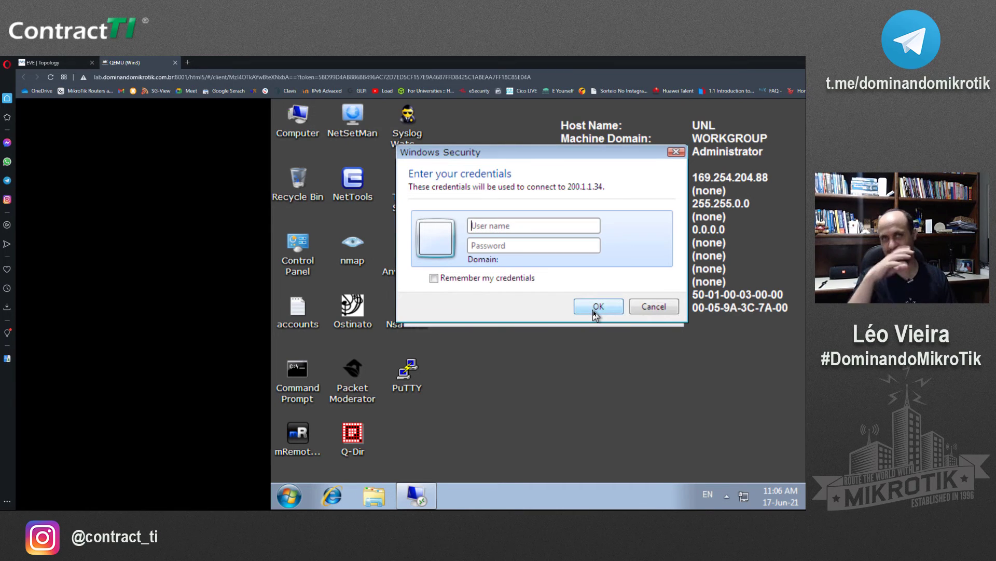
{"action": "left_click", "coordinate": [646, 309]}
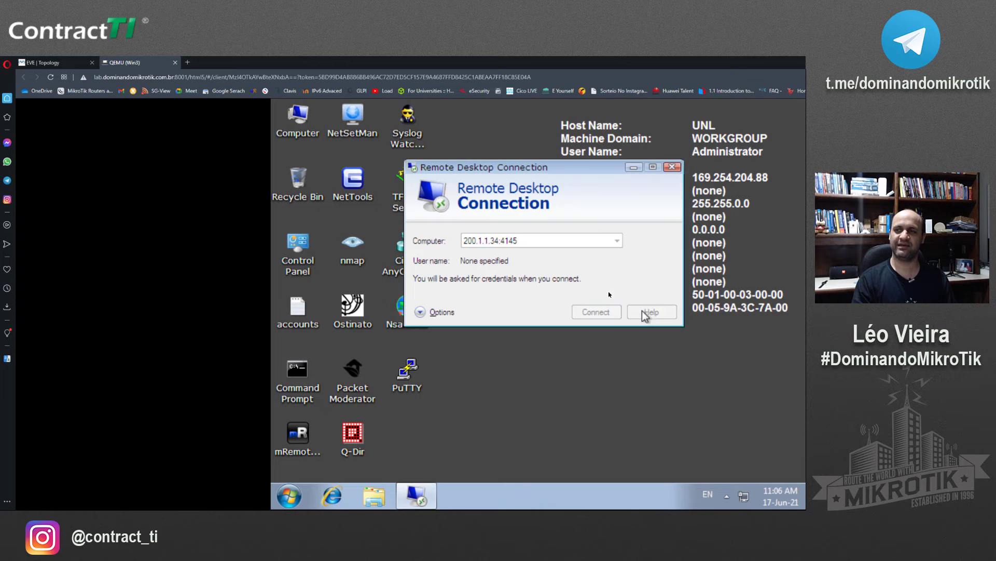
- Test Remote Desktop to 200.1.1.34 without a port number, dismiss the result dialog, and return to the EVE topology
{"action": "left_click", "coordinate": [537, 241]}
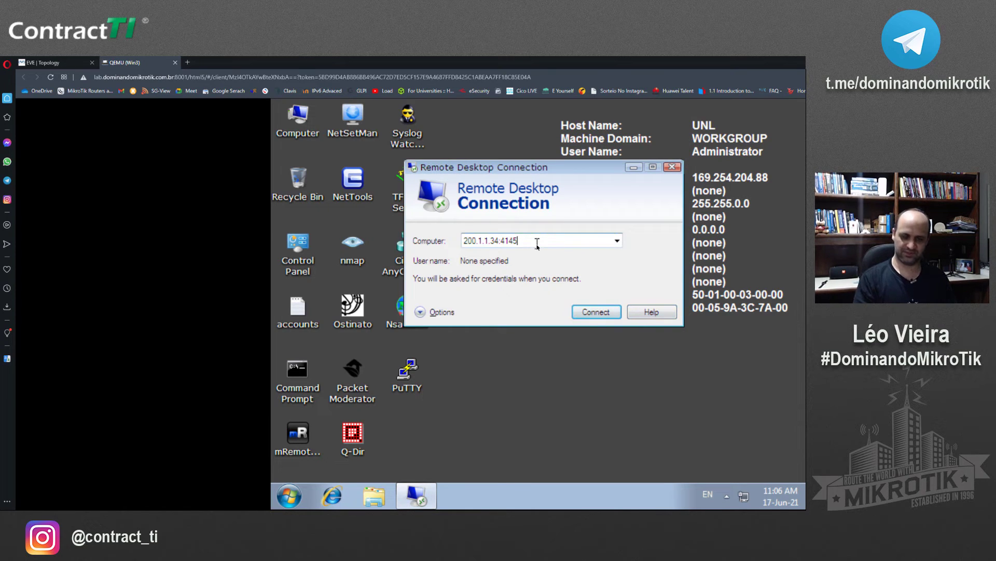
{"action": "key", "text": "BackSpace"}
{"action": "key", "text": "BackSpace"}
{"action": "key", "text": "BackSpace"}
{"action": "key", "text": "BackSpace"}
{"action": "key", "text": "BackSpace"}
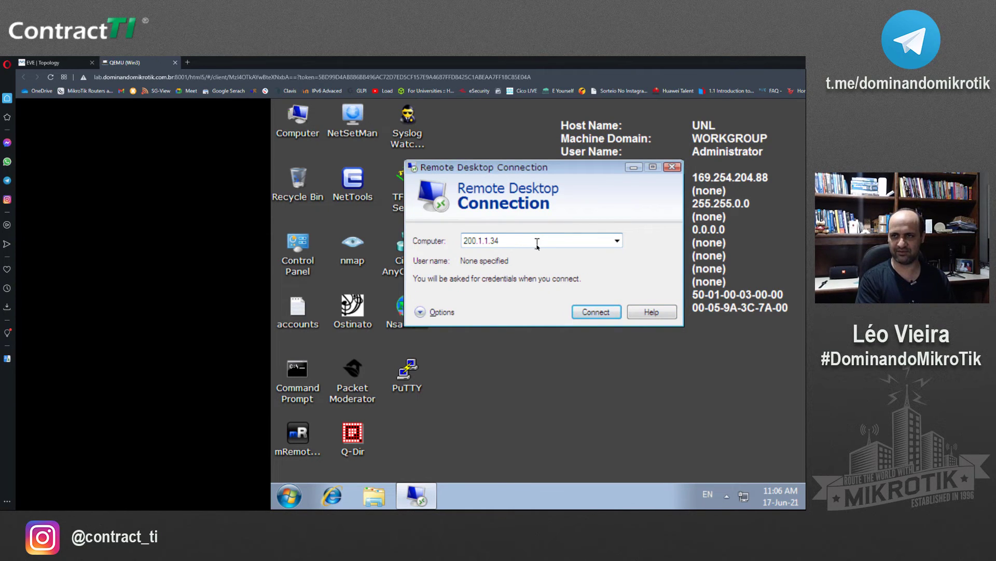
{"action": "key", "text": "Return"}
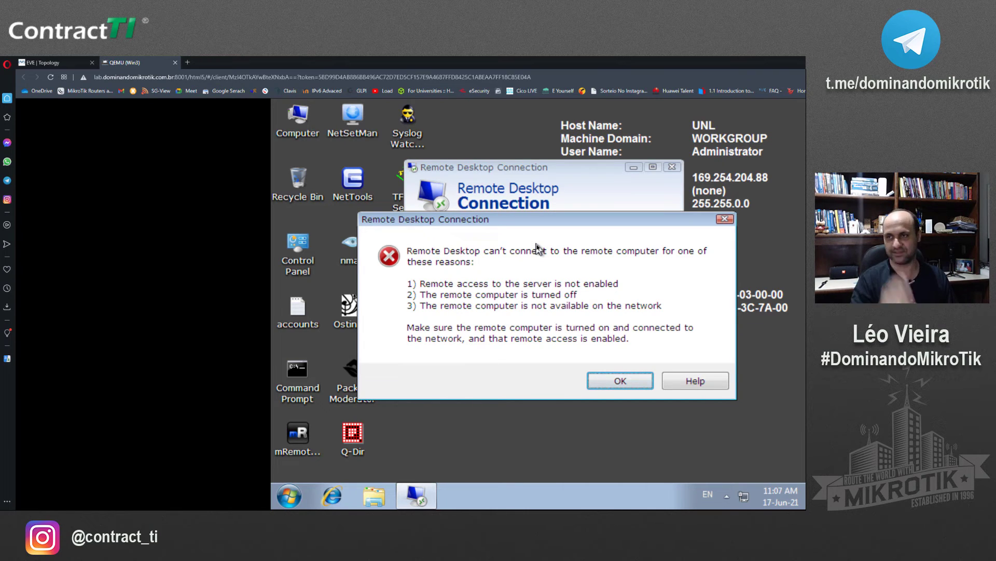
{"action": "left_click", "coordinate": [605, 382]}
{"action": "left_click", "coordinate": [521, 241]}
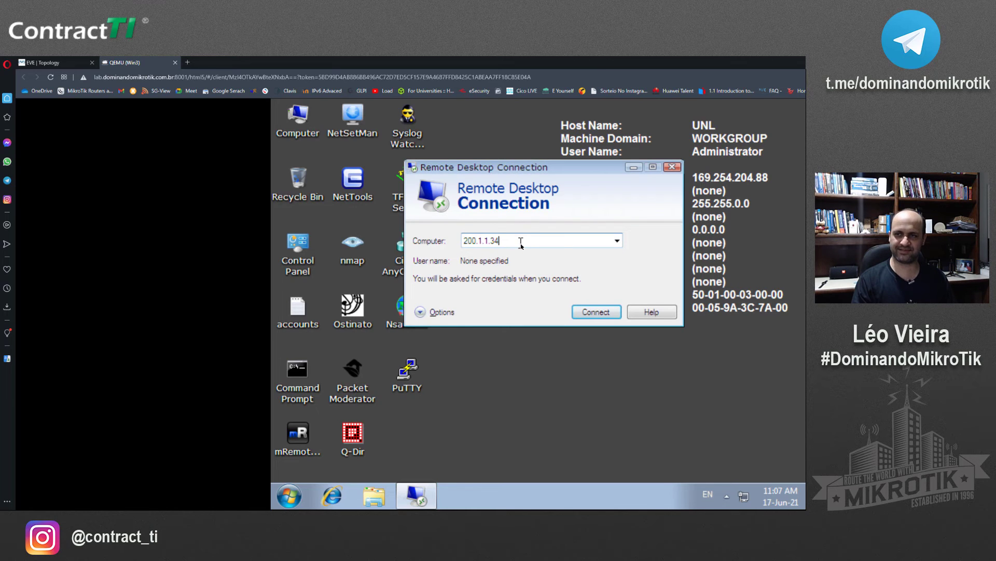
{"action": "left_click", "coordinate": [49, 62]}
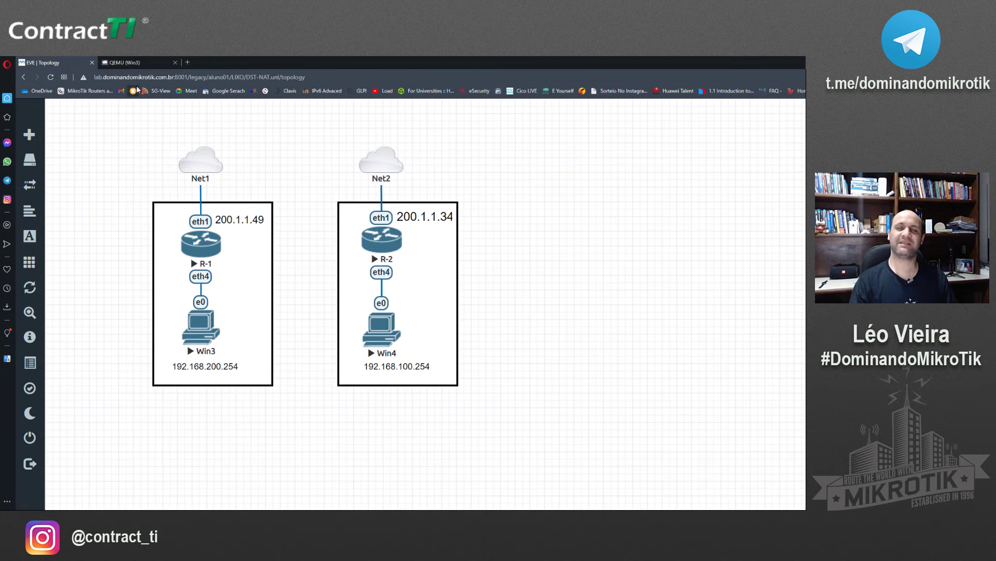
- Switch to WinBox, close the open NAT rule, and give the dst-nat rule the comment TS
{"action": "key", "text": "alt+Tab"}
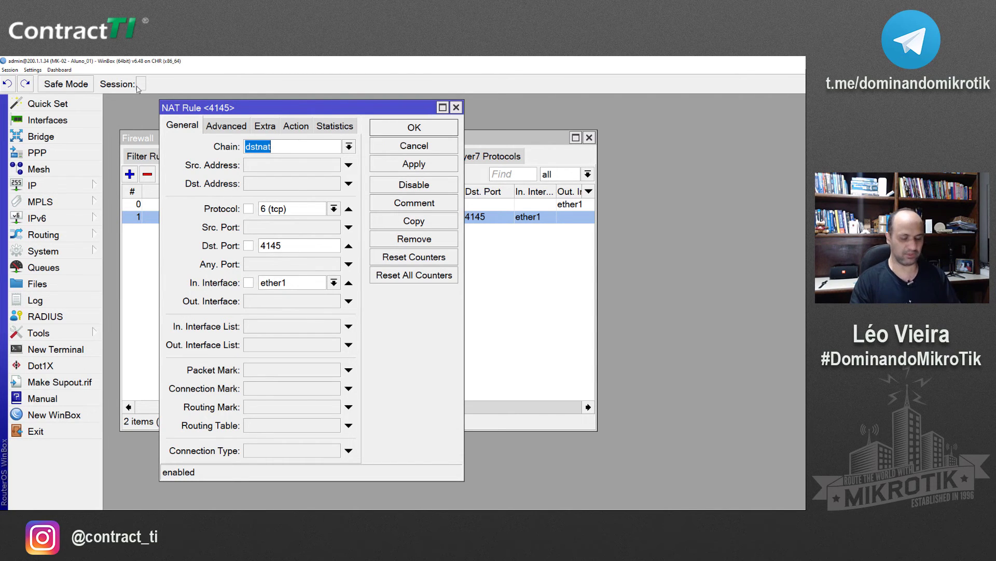
{"action": "key", "text": "Return"}
{"action": "left_click", "coordinate": [206, 174]}
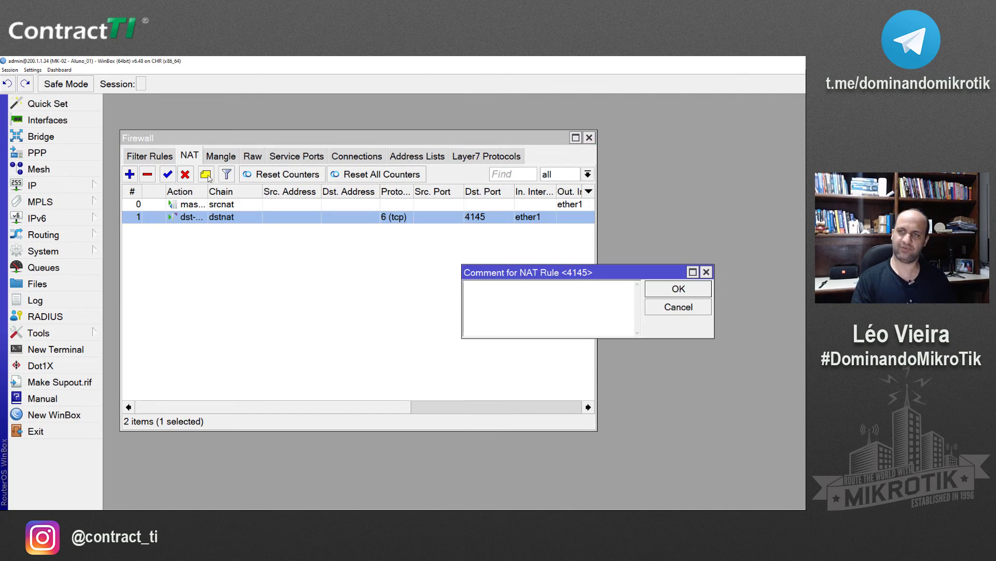
{"action": "type", "text": "Ts"}
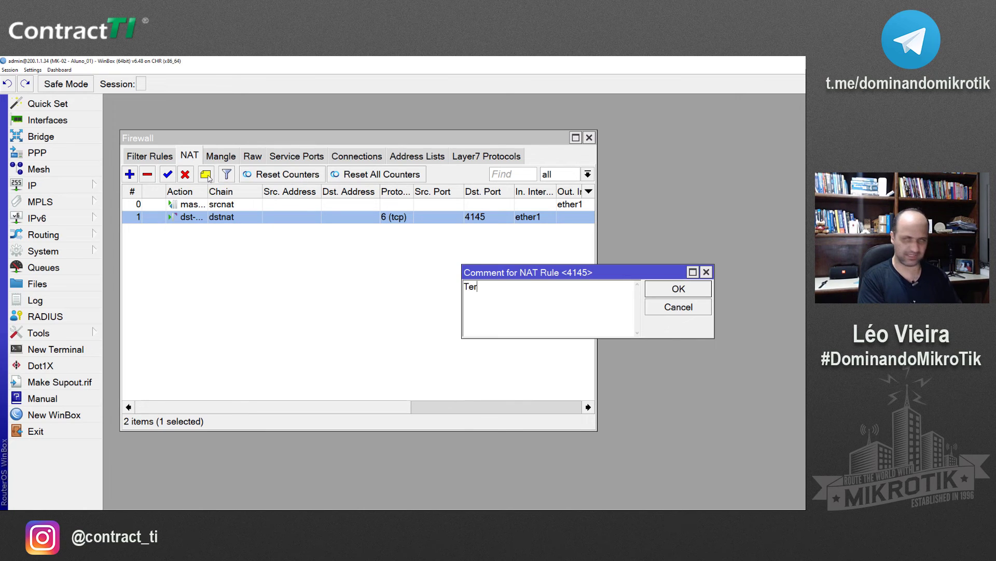
{"action": "key", "text": "BackSpace"}
{"action": "type", "text": "S"}
{"action": "key", "text": "Return"}
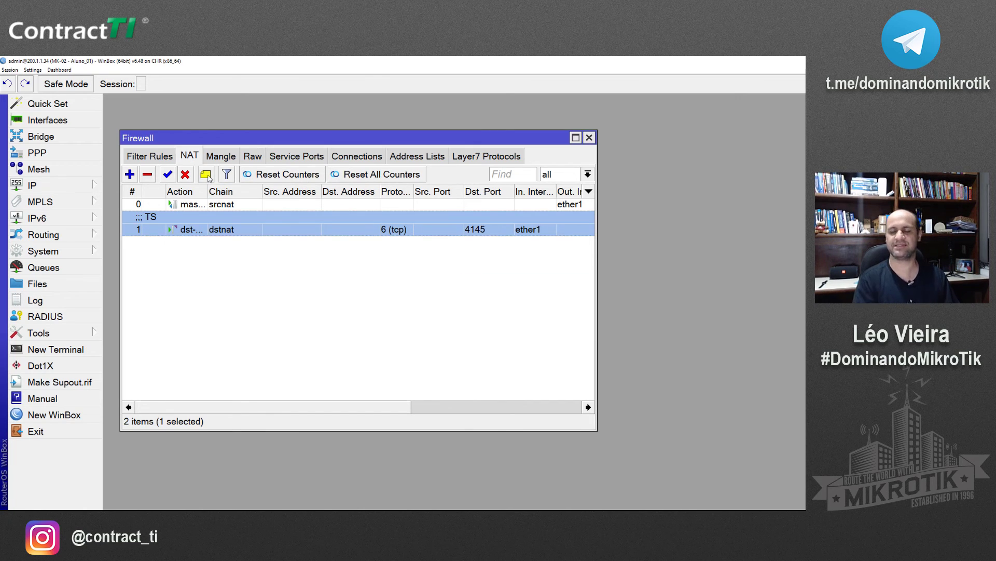
- Start a new NAT rule with chain dstnat, protocol 6 (tcp), destination port 80 and incoming interface ether1
{"action": "left_click", "coordinate": [133, 176]}
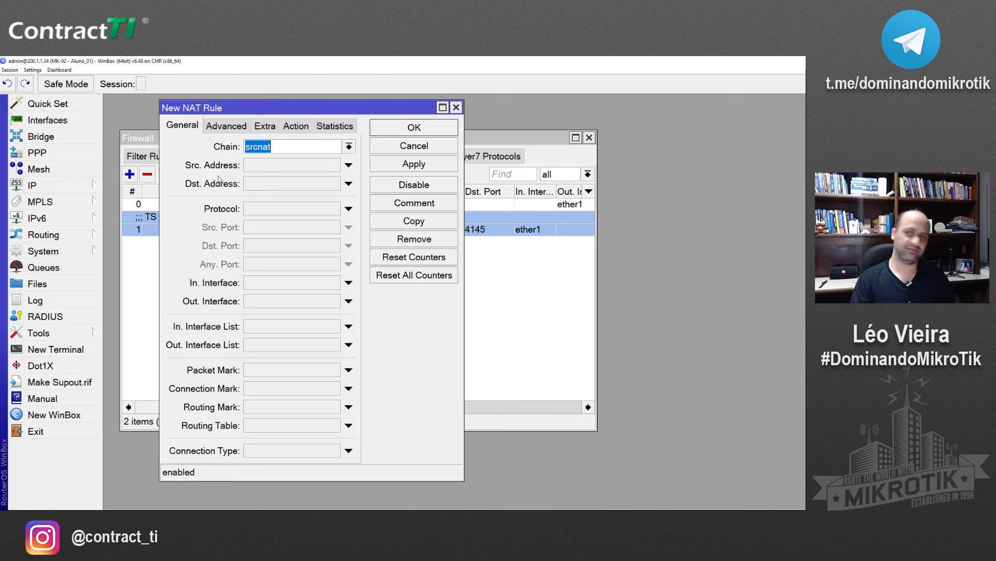
{"action": "left_click", "coordinate": [348, 147]}
{"action": "left_click", "coordinate": [308, 158]}
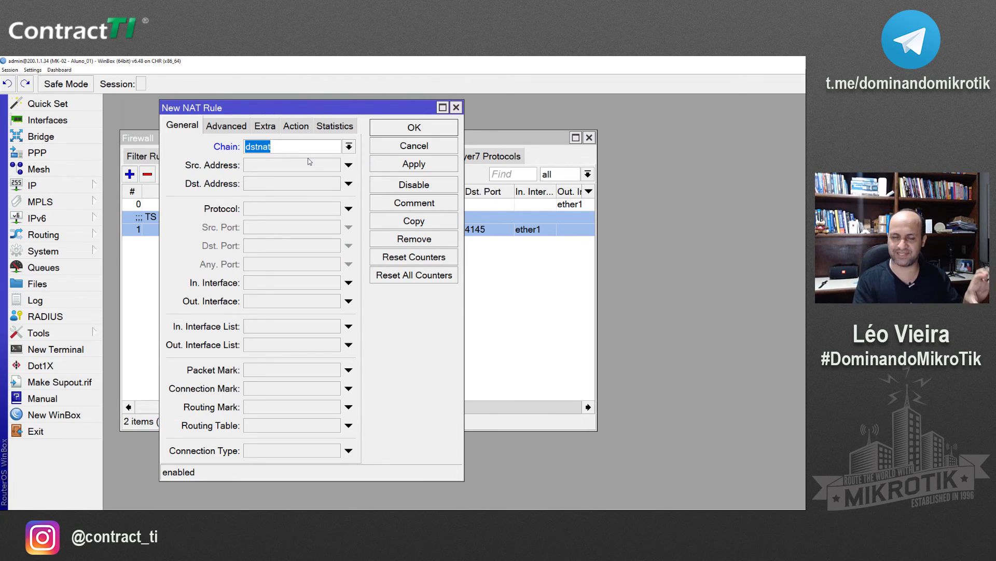
{"action": "left_click", "coordinate": [274, 209]}
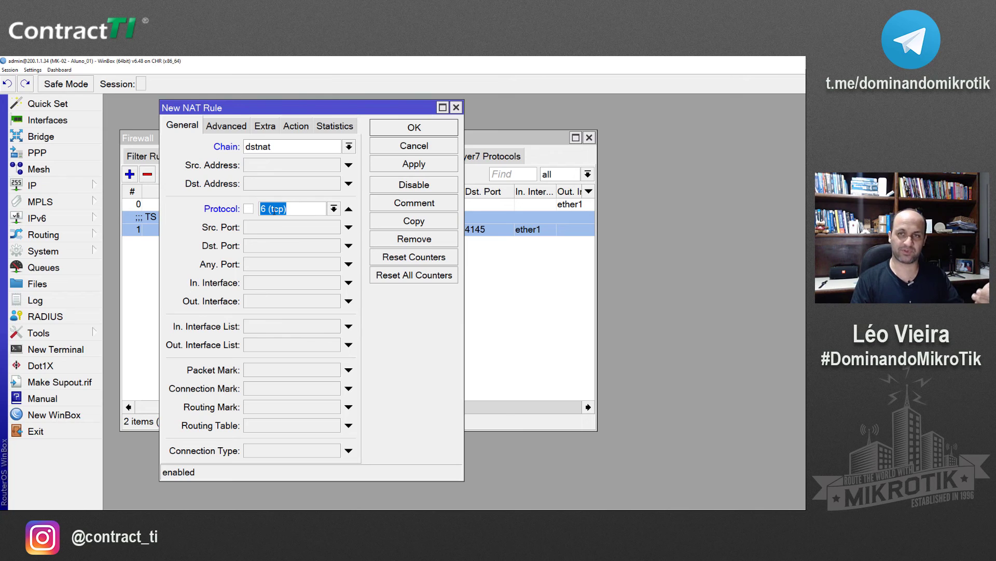
{"action": "left_click", "coordinate": [269, 245]}
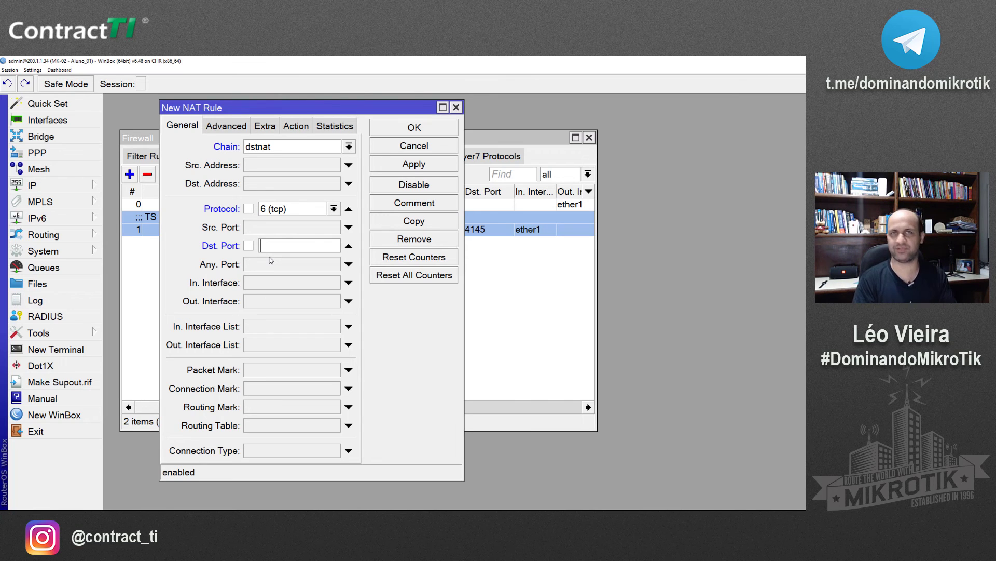
{"action": "type", "text": "80"}
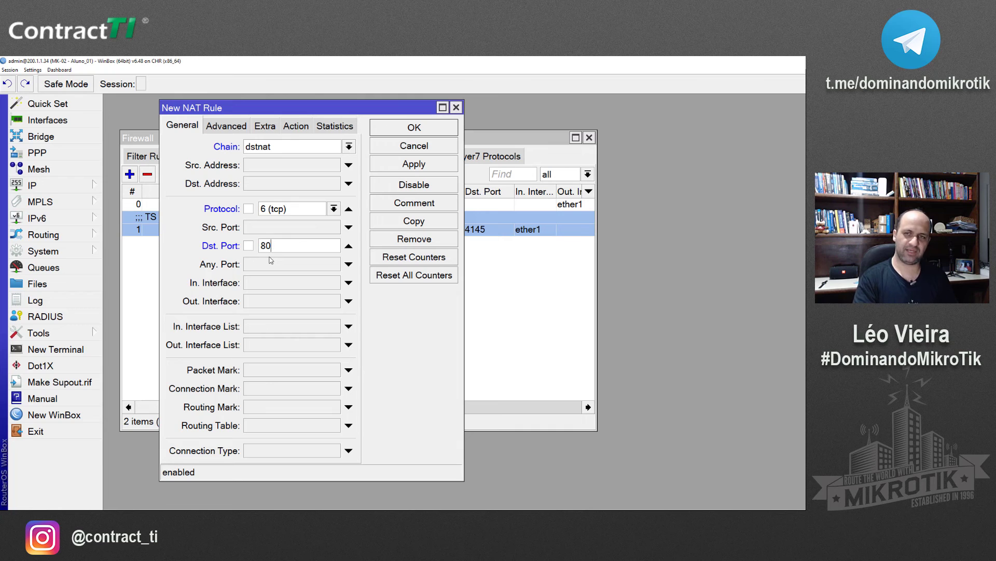
{"action": "left_click", "coordinate": [275, 281]}
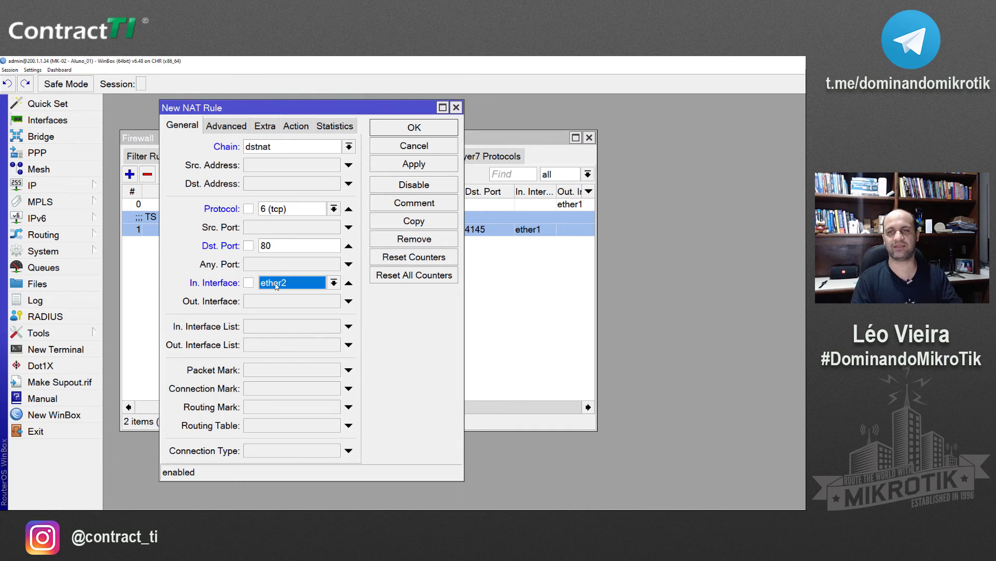
{"action": "left_click", "coordinate": [277, 285]}
{"action": "left_click", "coordinate": [287, 341]}
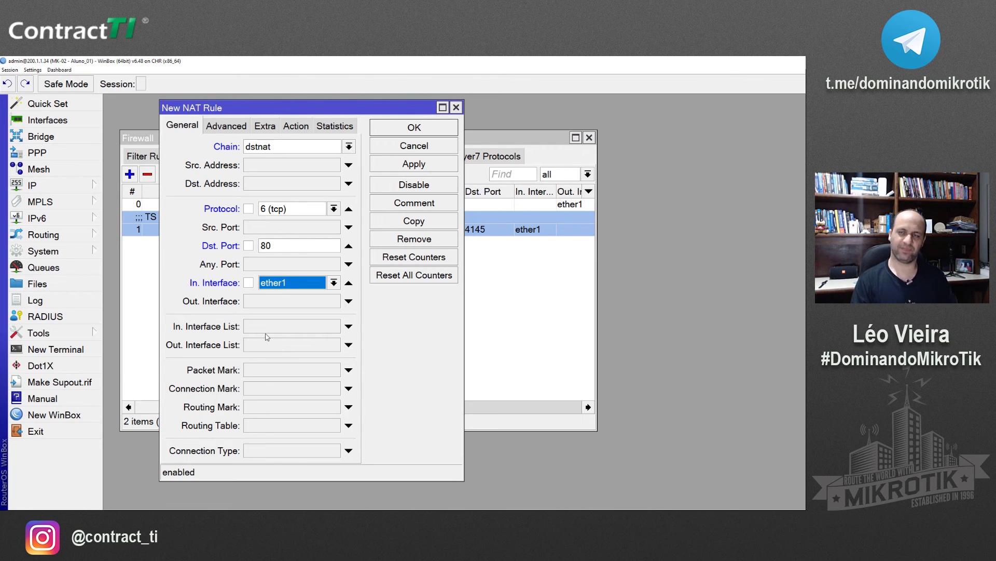
- Create a new interface list named WAN in the router's interface lists
{"action": "left_click", "coordinate": [47, 120]}
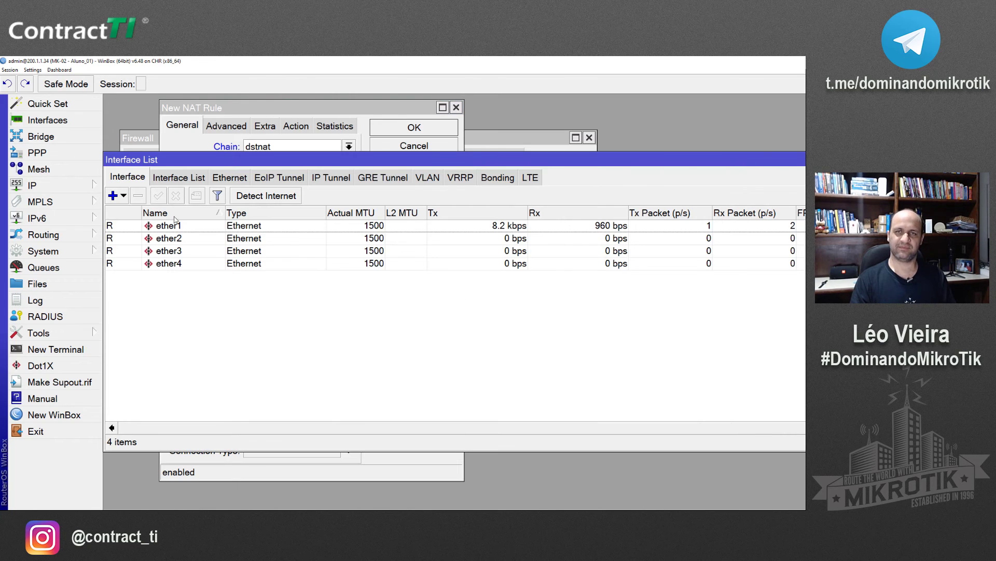
{"action": "left_click", "coordinate": [178, 238]}
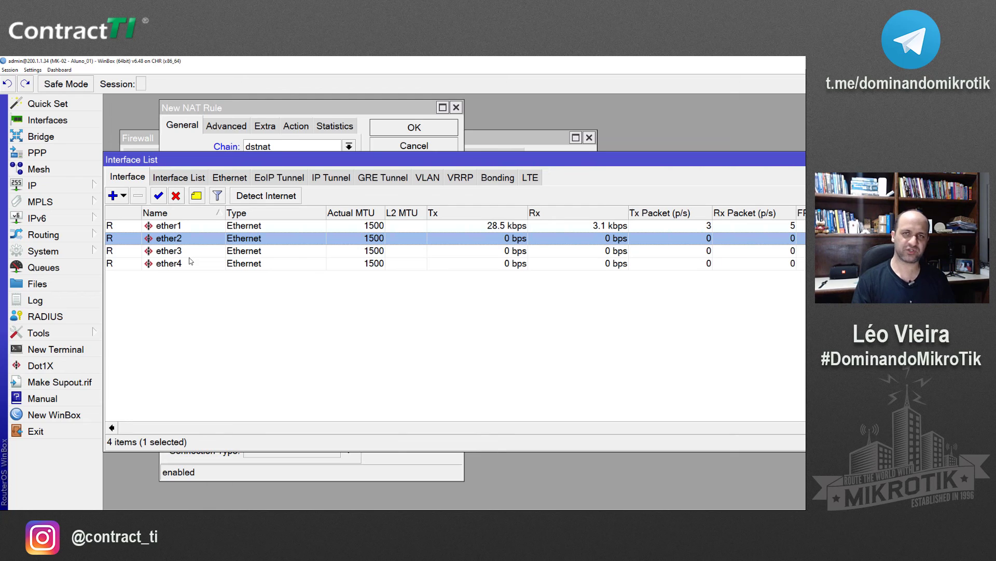
{"action": "left_click", "coordinate": [194, 181]}
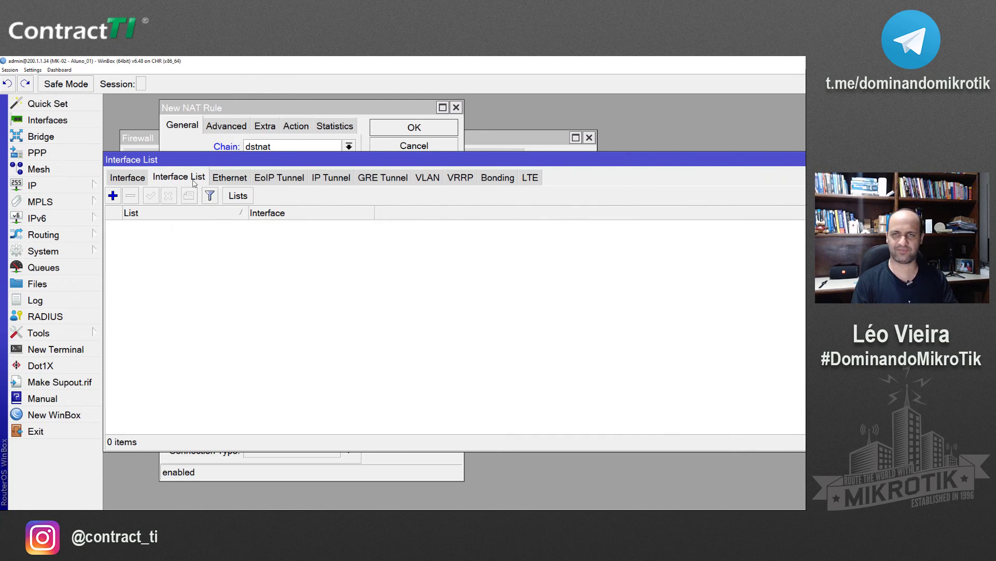
{"action": "left_click", "coordinate": [232, 197]}
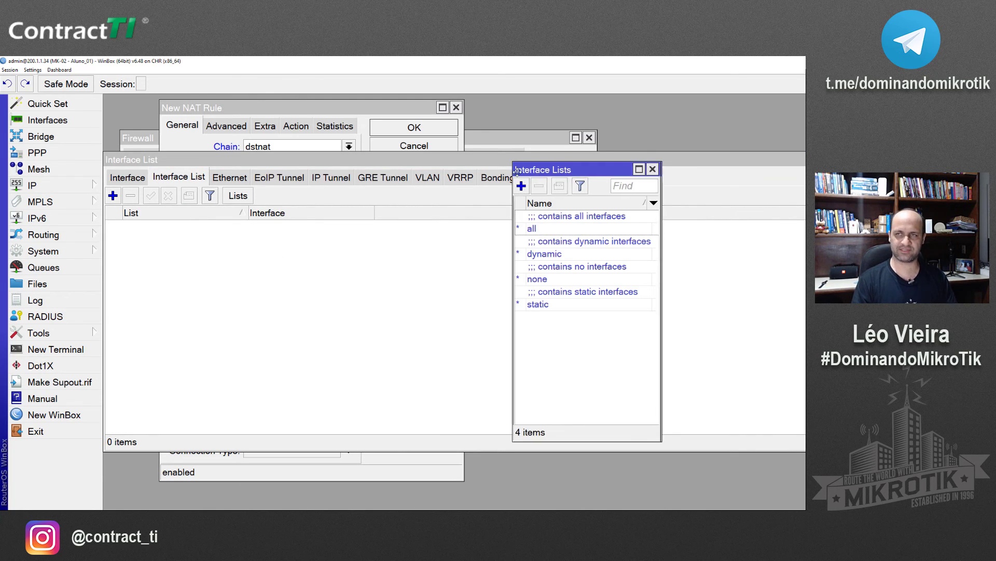
{"action": "left_click_drag", "start_coordinate": [534, 169], "coordinate": [262, 185]}
{"action": "left_click", "coordinate": [249, 202]}
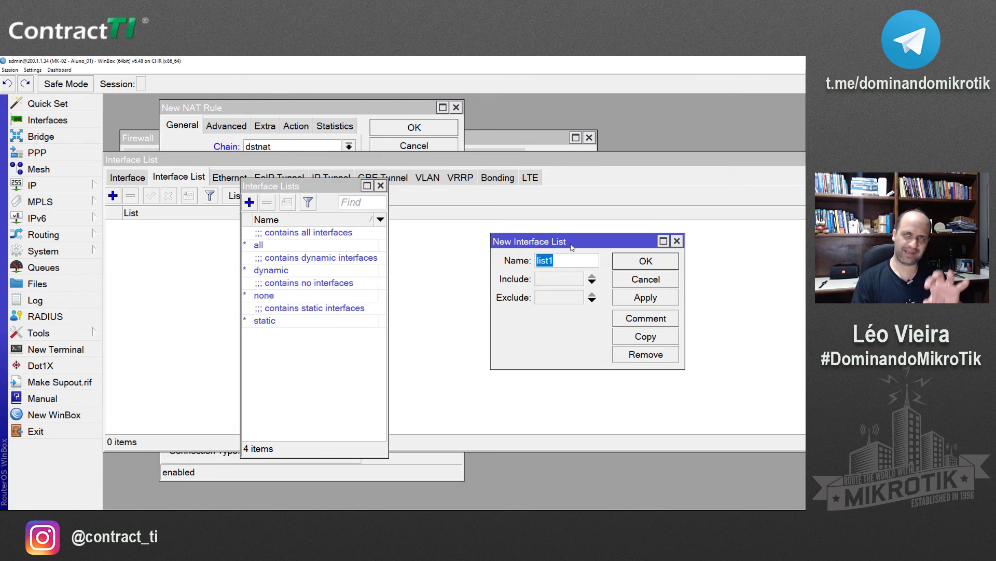
{"action": "left_click_drag", "start_coordinate": [573, 243], "coordinate": [285, 239]}
{"action": "type", "text": "WAN"}
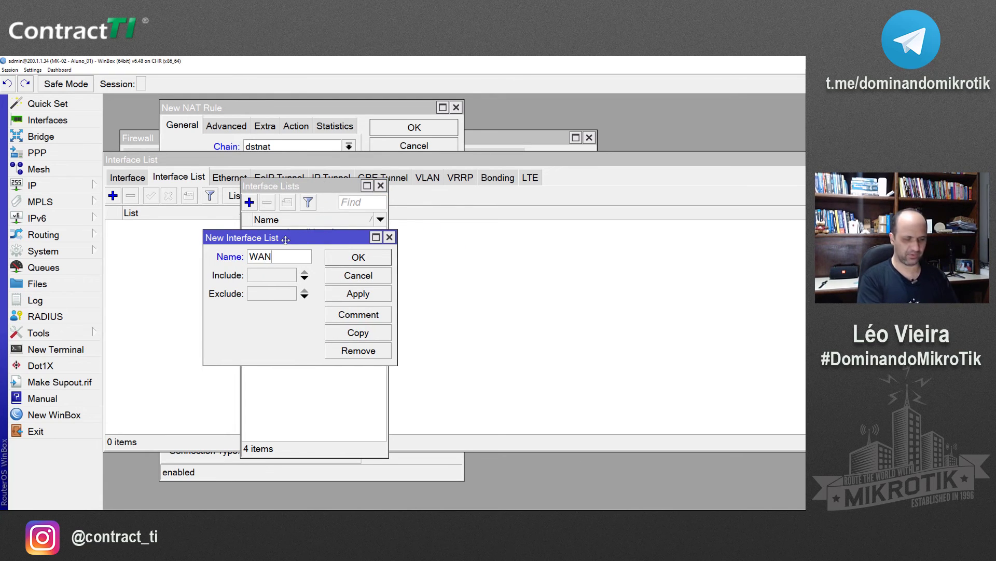
{"action": "key", "text": "ctrl+a"}
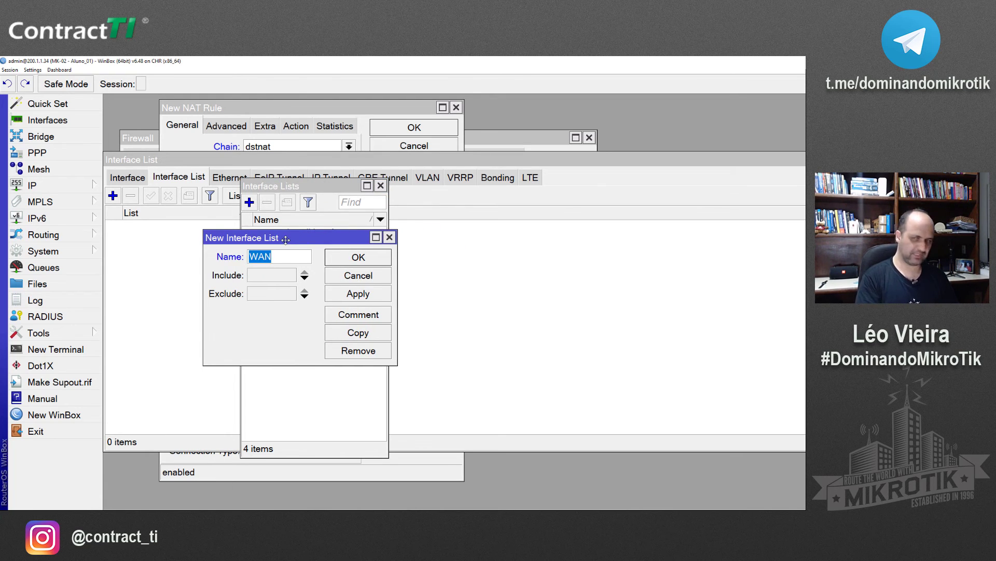
{"action": "left_click", "coordinate": [337, 256]}
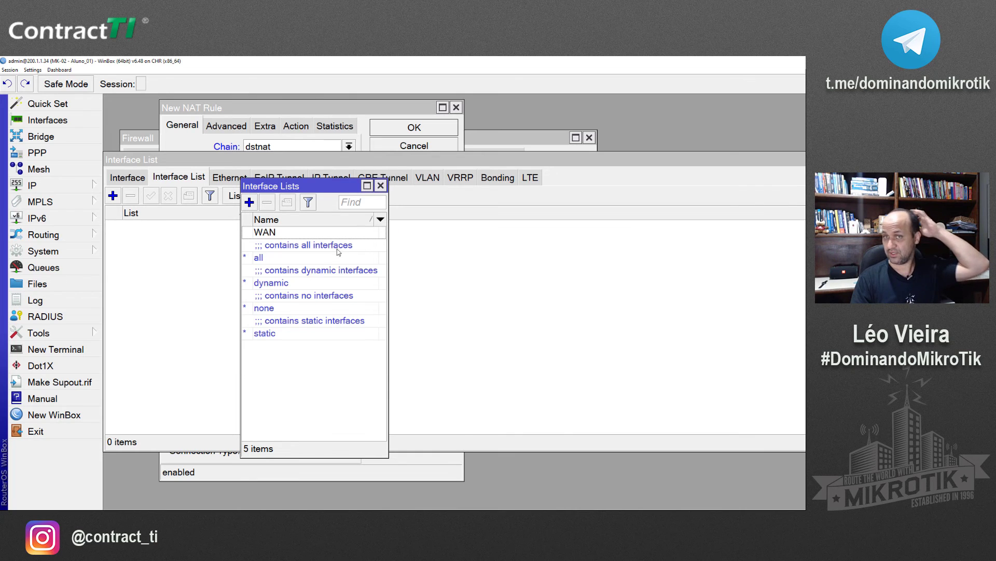
{"action": "left_click", "coordinate": [380, 186]}
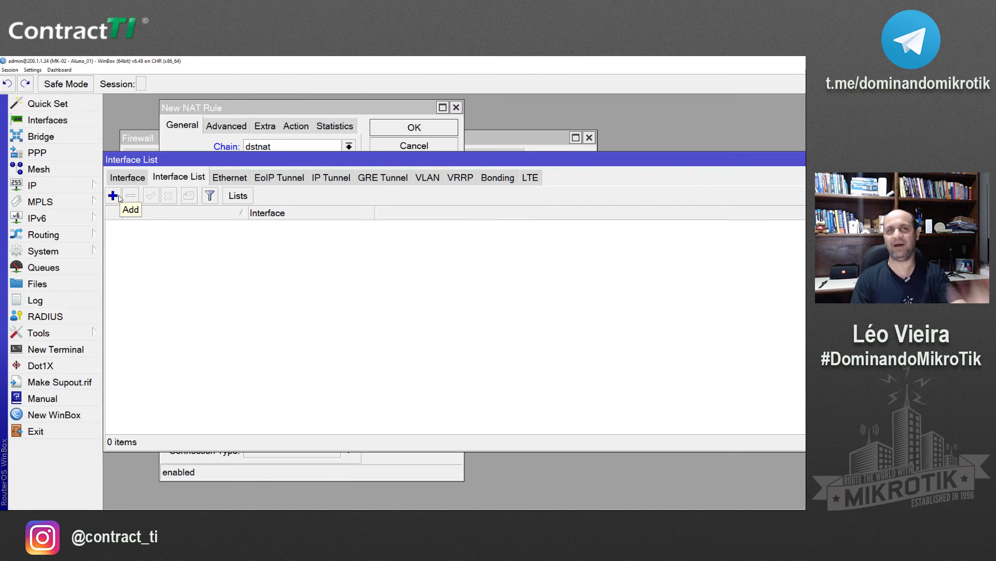
- Add ether1 and ether2 as members of the WAN interface list, and close the interface list window
{"action": "left_click", "coordinate": [114, 196]}
{"action": "left_click_drag", "start_coordinate": [527, 223], "coordinate": [234, 195]}
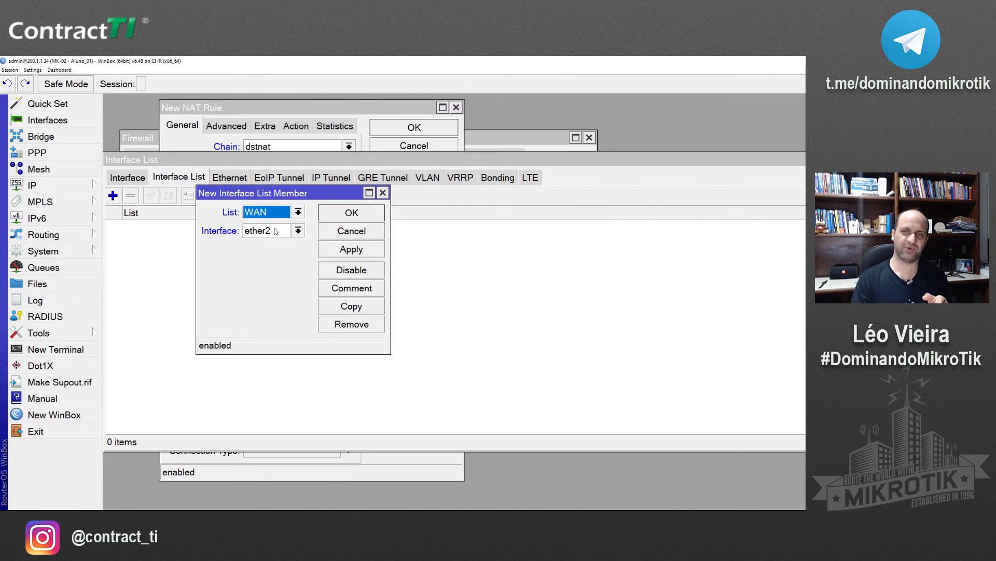
{"action": "left_click", "coordinate": [275, 231]}
{"action": "left_click", "coordinate": [271, 244]}
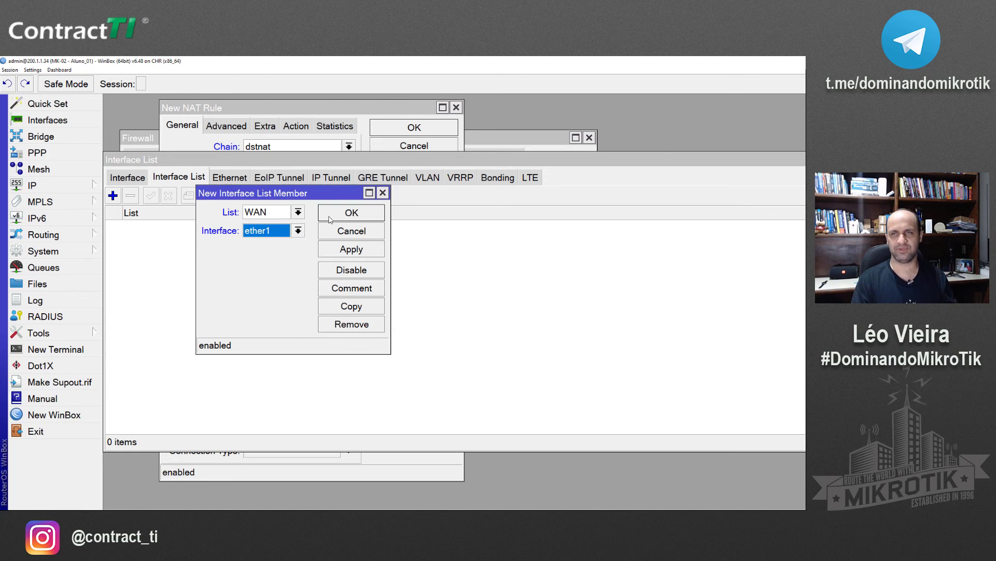
{"action": "left_click", "coordinate": [330, 212]}
{"action": "left_click", "coordinate": [113, 195]}
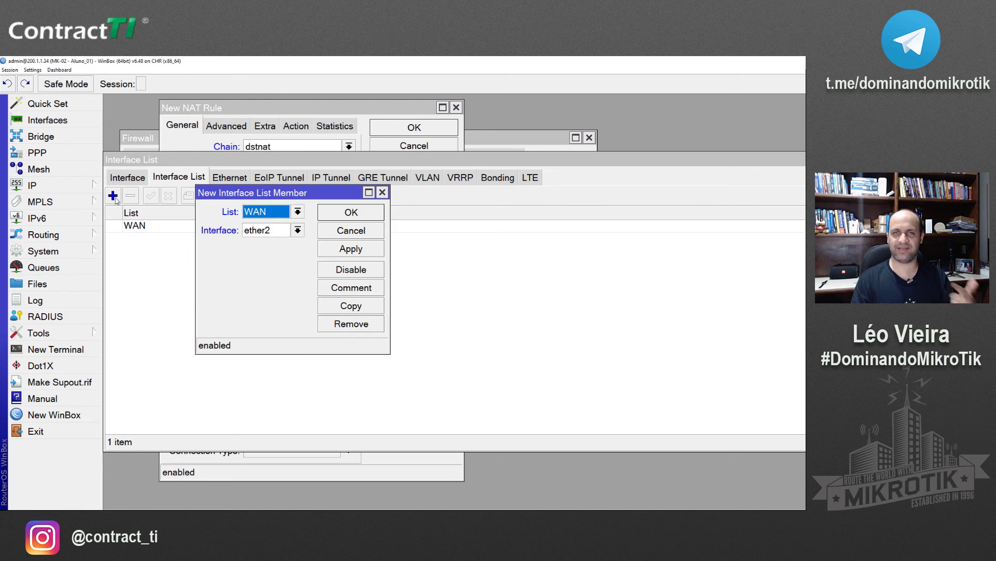
{"action": "left_click", "coordinate": [330, 213]}
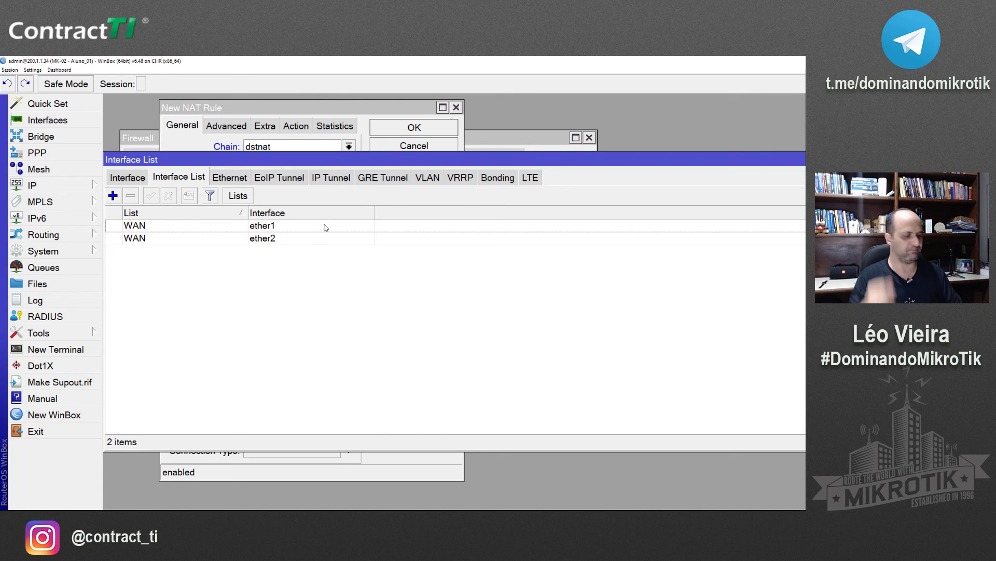
{"action": "key", "text": "Escape"}
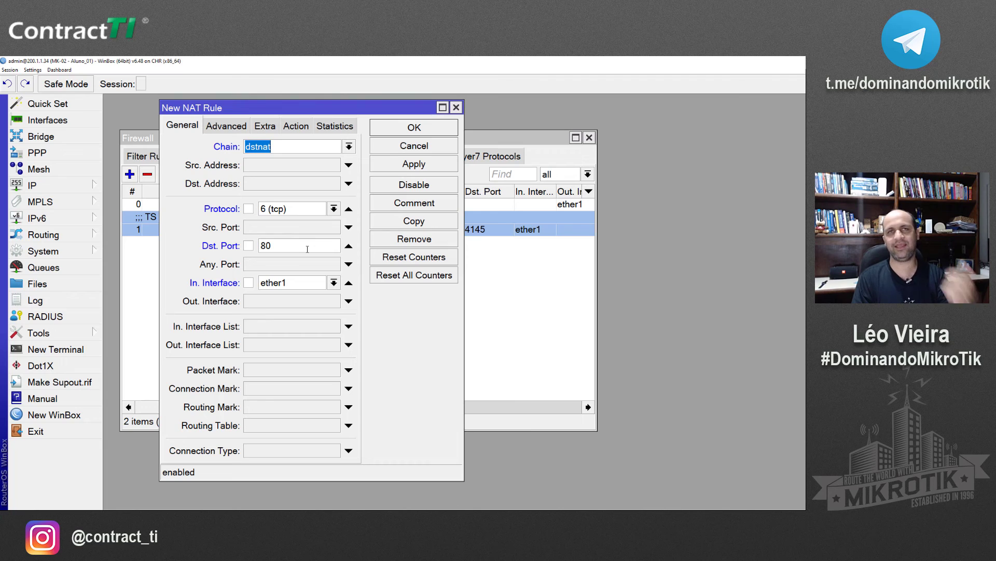
- Clear the incoming interface of the new NAT rule and set its incoming interface list to WAN
{"action": "left_click", "coordinate": [352, 283]}
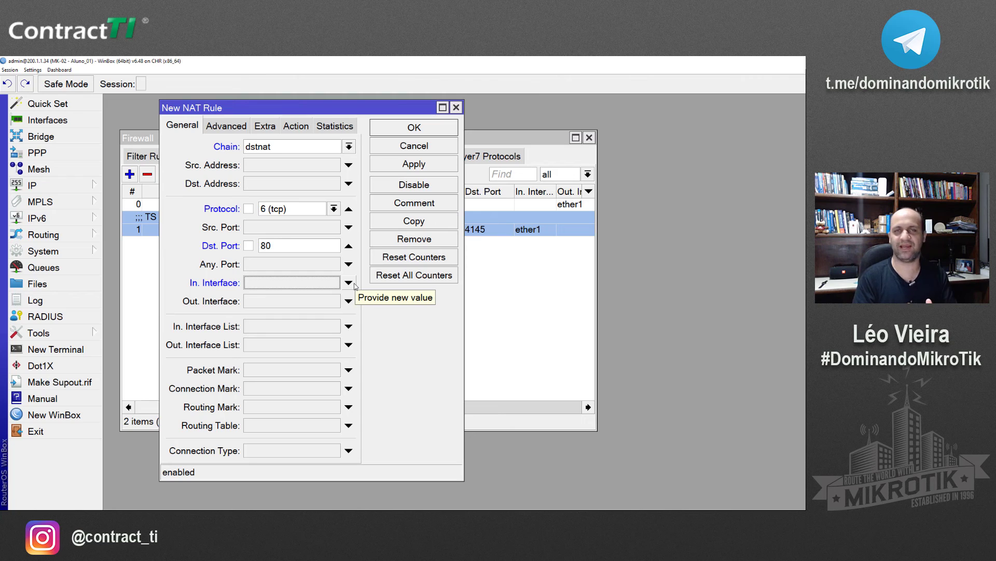
{"action": "left_click", "coordinate": [354, 283]}
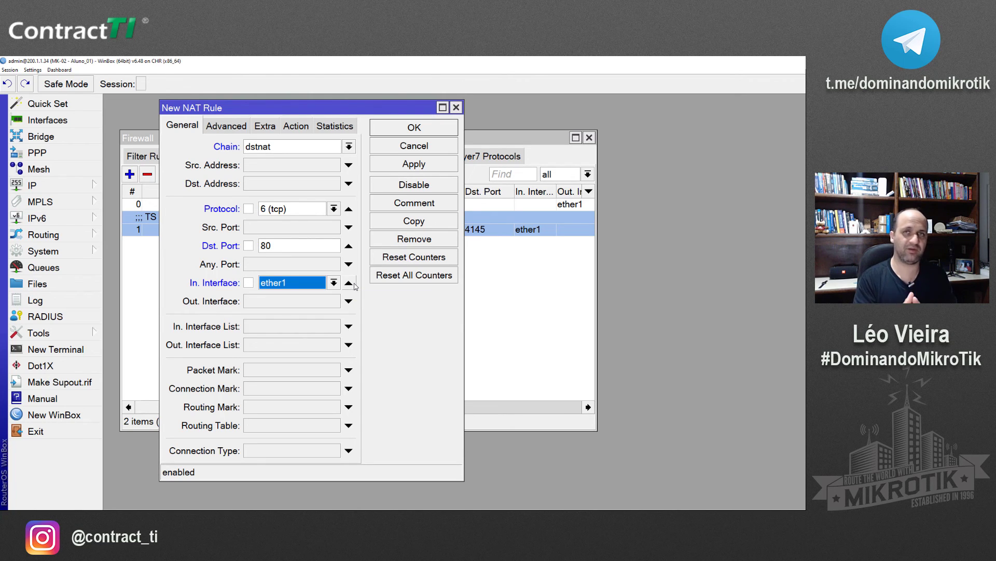
{"action": "left_click", "coordinate": [353, 282]}
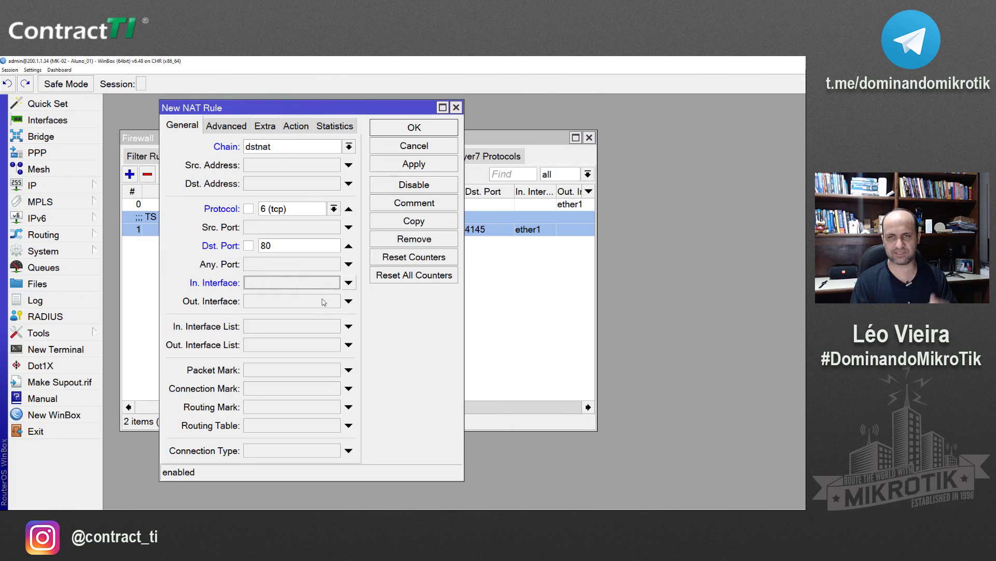
{"action": "left_click", "coordinate": [301, 330]}
{"action": "left_click", "coordinate": [296, 325]}
{"action": "left_click", "coordinate": [295, 340]}
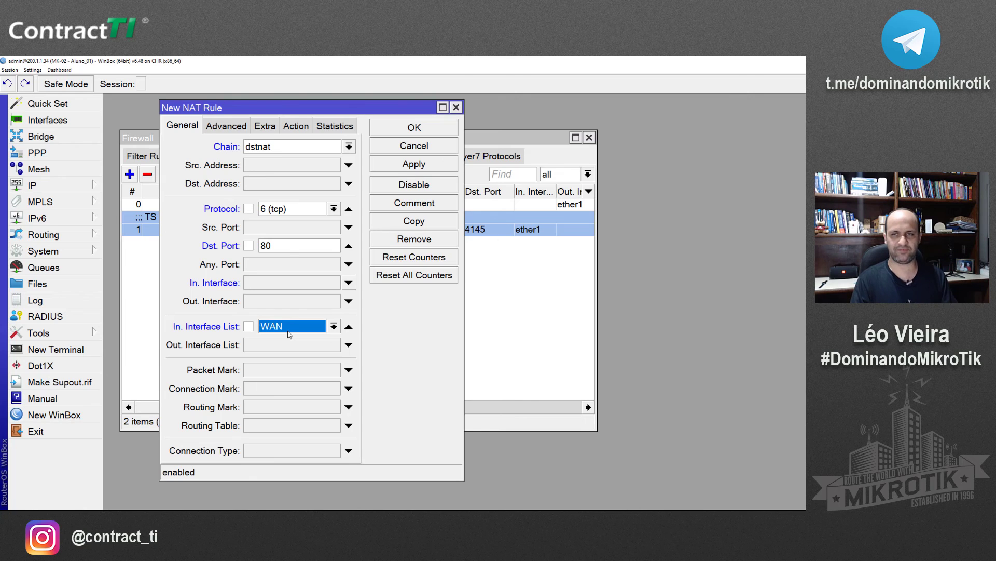
- Set the new NAT rule's action to dst-nat with destination address 192.168.100.253
{"action": "left_click", "coordinate": [288, 128]}
{"action": "left_click", "coordinate": [282, 147]}
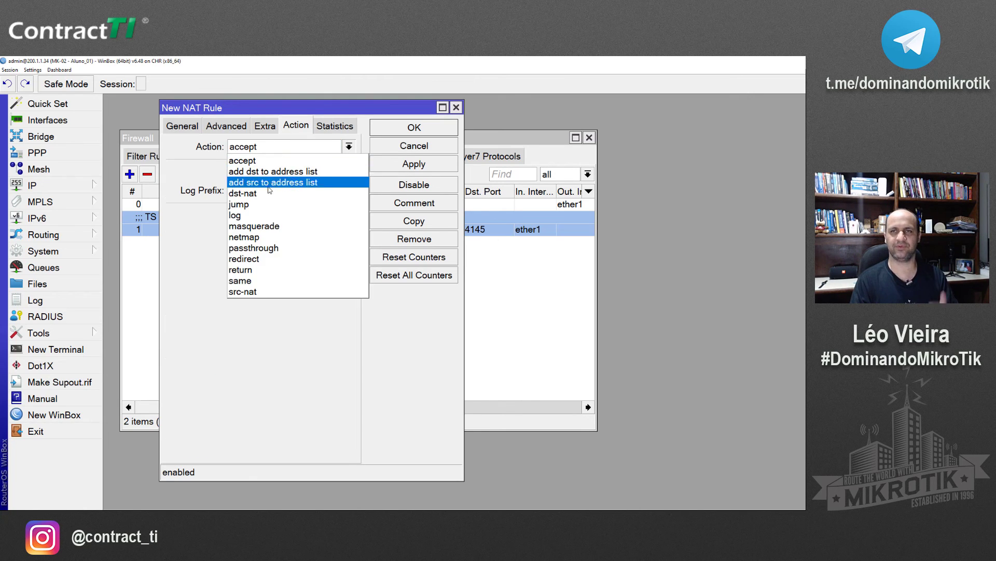
{"action": "left_click", "coordinate": [268, 196]}
{"action": "left_click", "coordinate": [266, 215]}
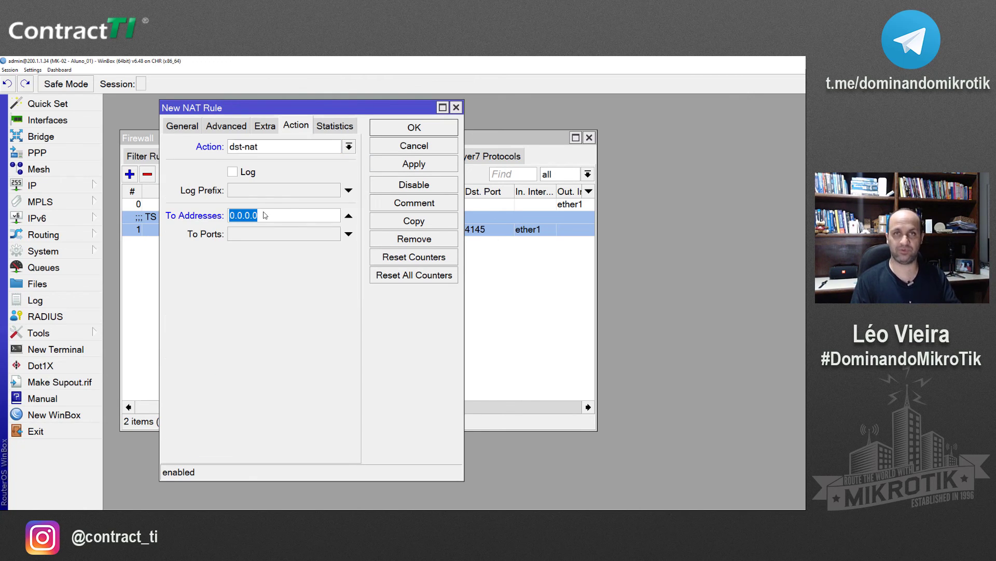
{"action": "type", "text": "192.16"}
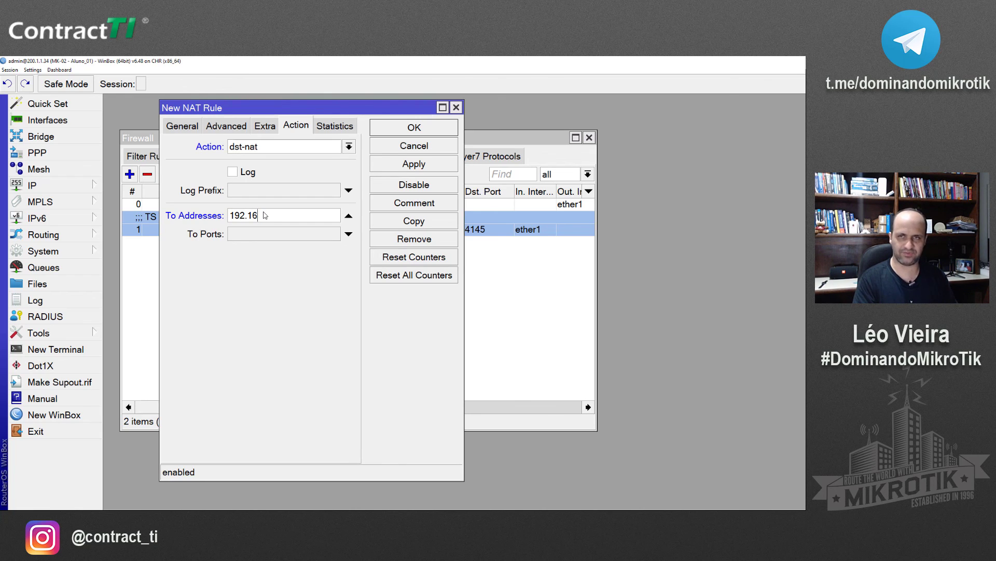
{"action": "type", "text": "8.100.253"}
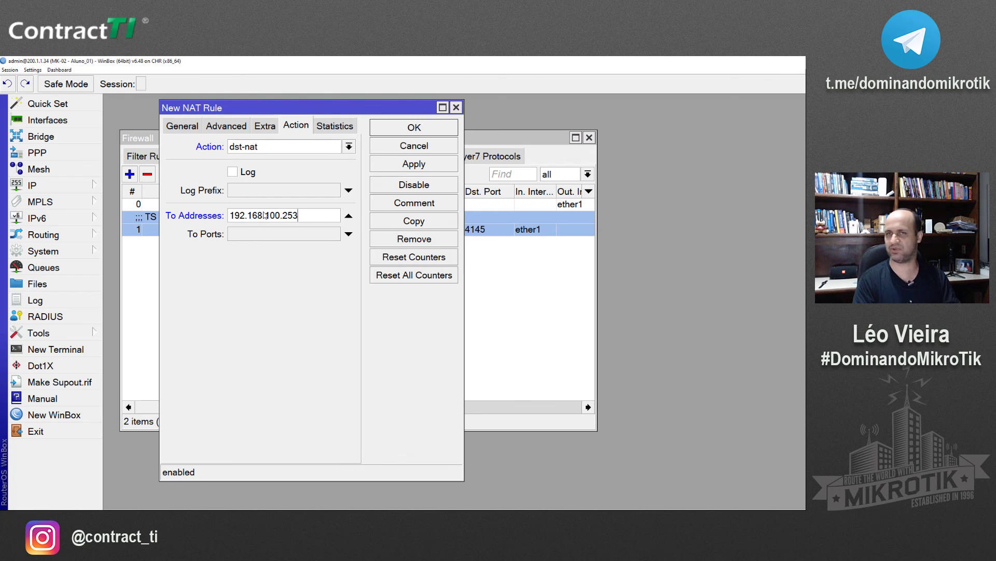
- Check the rule's destination port, set the dst-nat target port to 80, and save the rule
{"action": "left_click", "coordinate": [264, 233]}
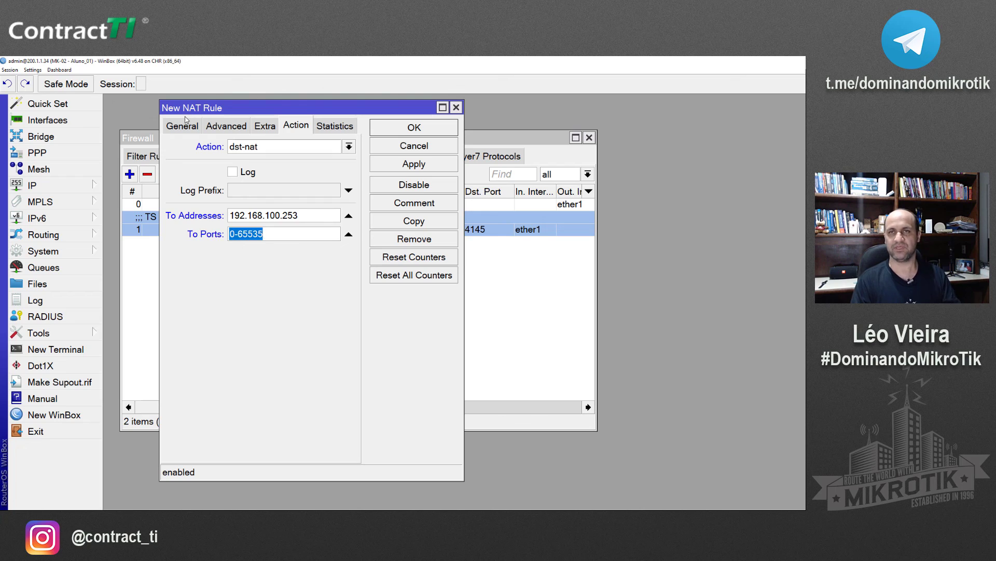
{"action": "left_click", "coordinate": [171, 126]}
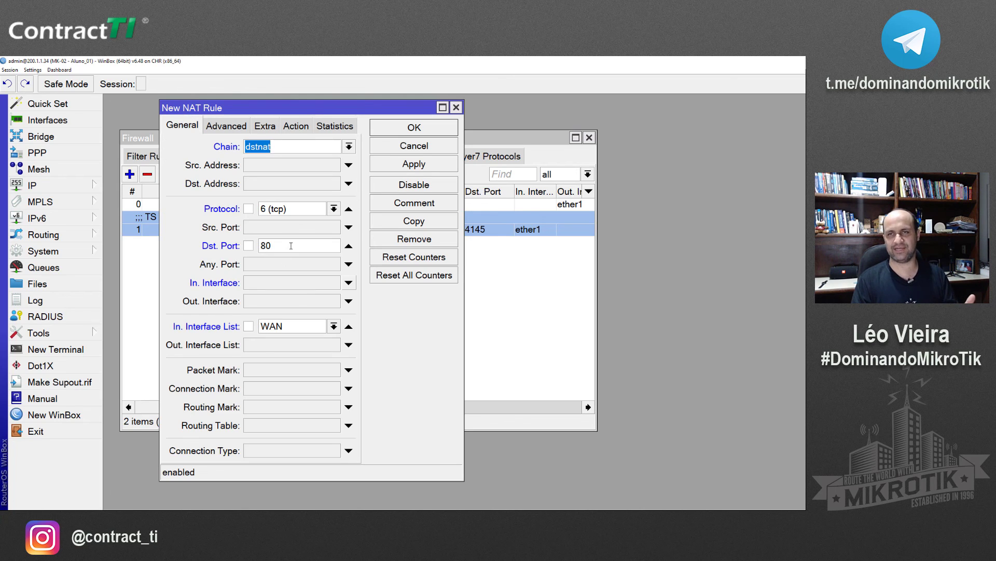
{"action": "left_click", "coordinate": [269, 246]}
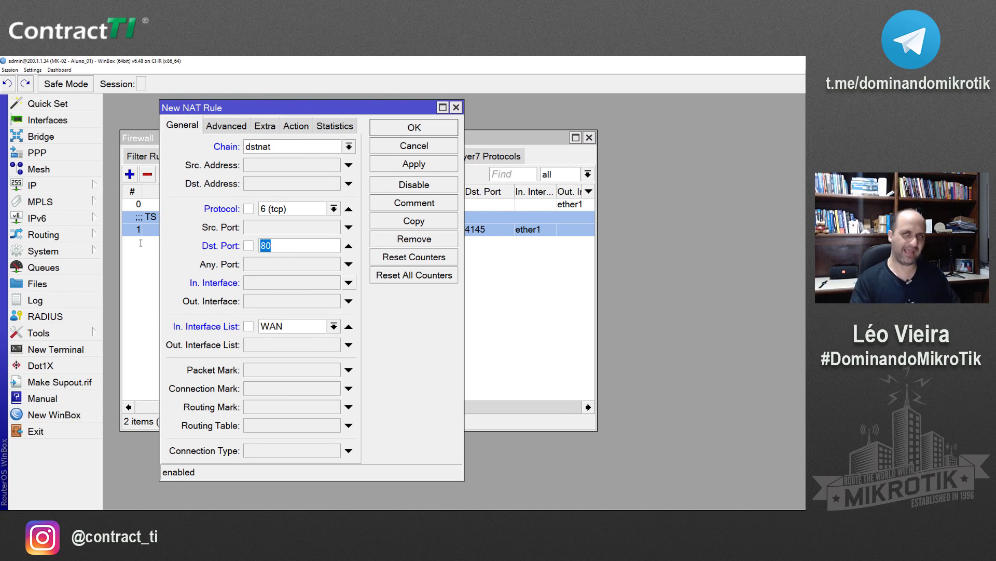
{"action": "left_click", "coordinate": [296, 128]}
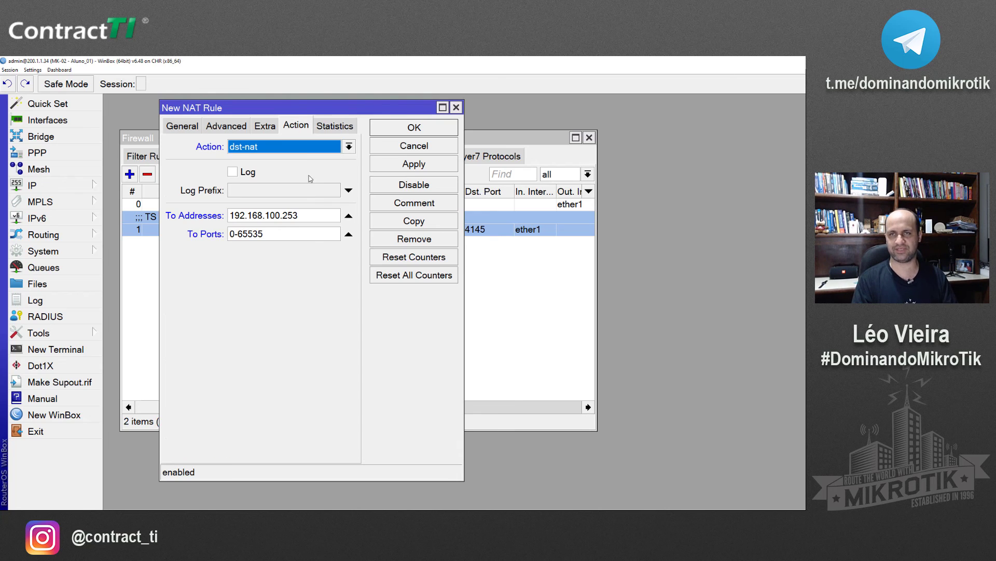
{"action": "left_click", "coordinate": [348, 234]}
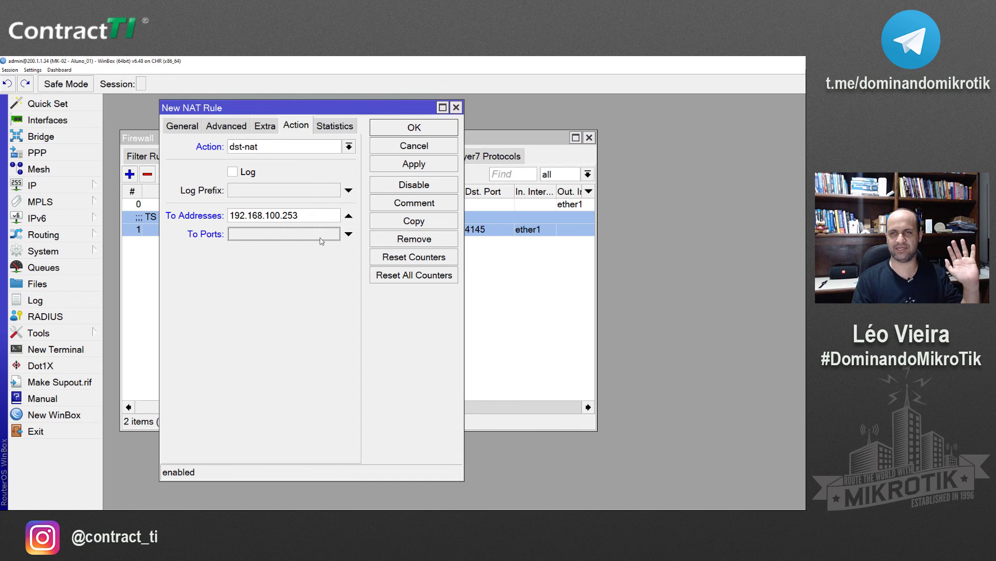
{"action": "left_click", "coordinate": [321, 240]}
{"action": "type", "text": "80"}
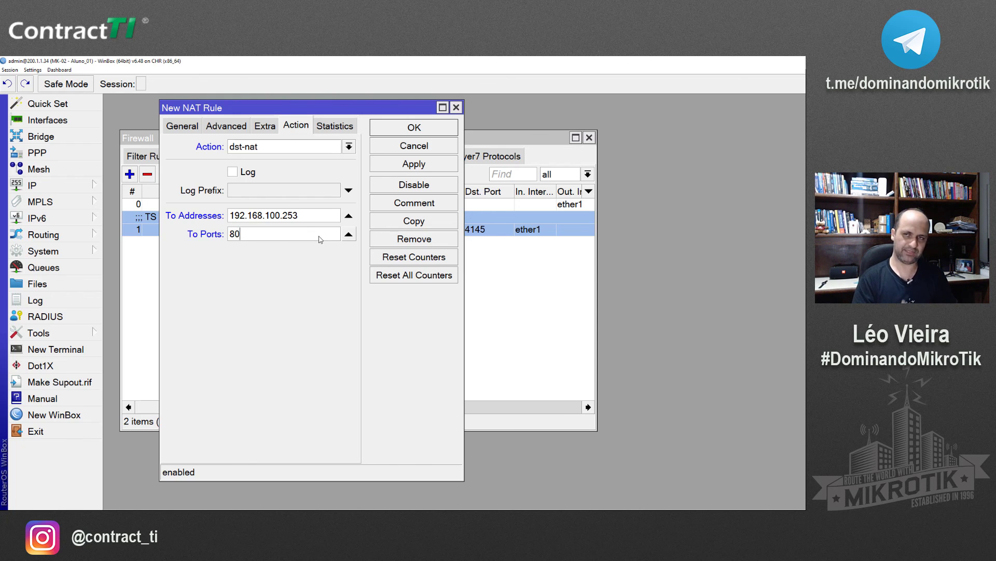
{"action": "key", "text": "Return"}
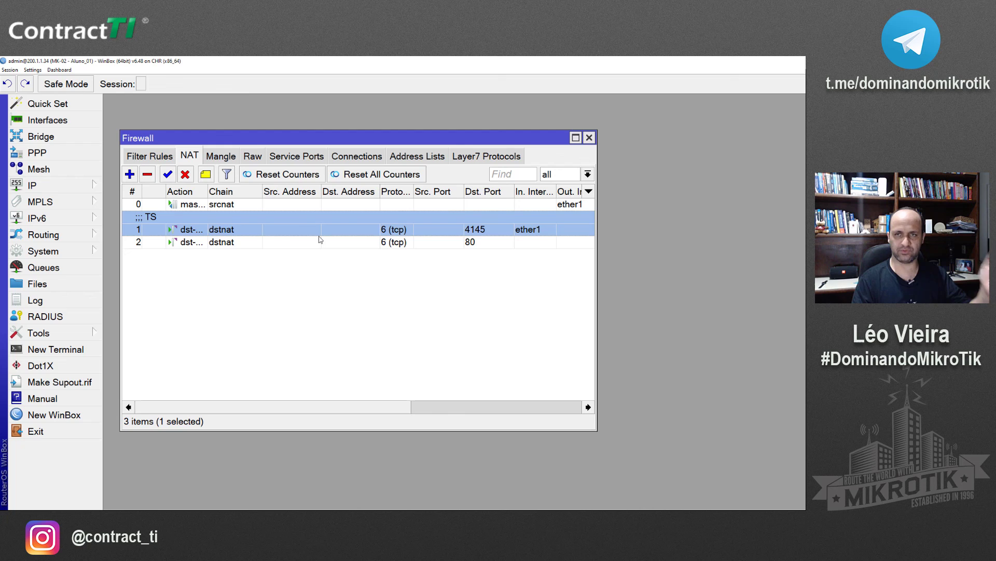
- Give the port 80 dst-nat rule the comment WEB - HTTP
{"action": "left_click", "coordinate": [268, 244]}
{"action": "left_click", "coordinate": [206, 175]}
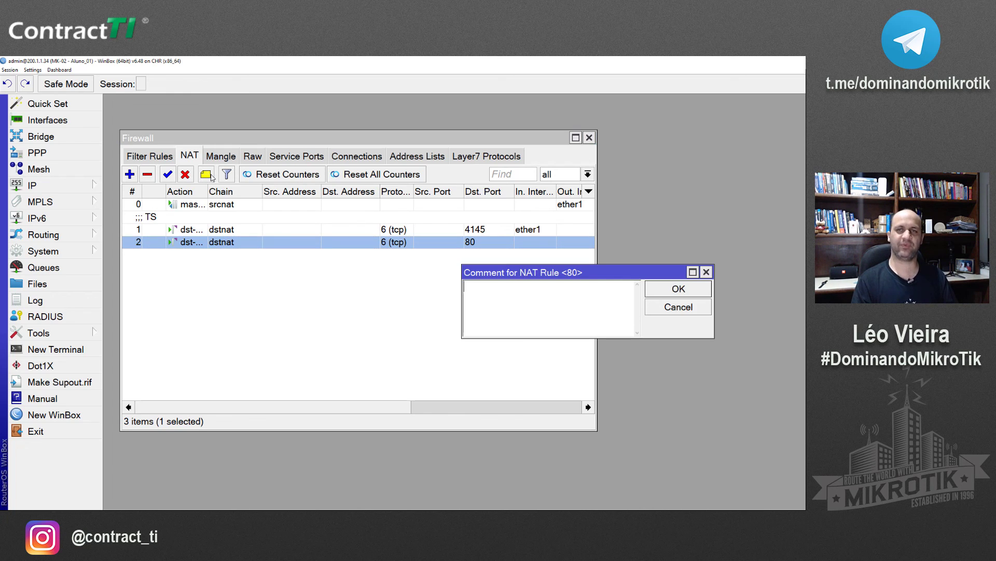
{"action": "type", "text": "WEB"}
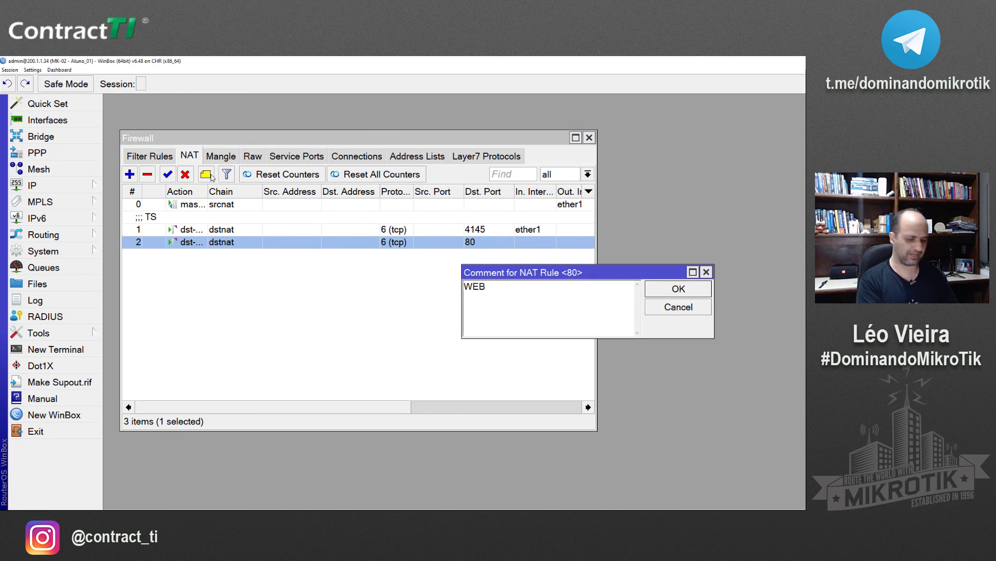
{"action": "type", "text": " - HTT"}
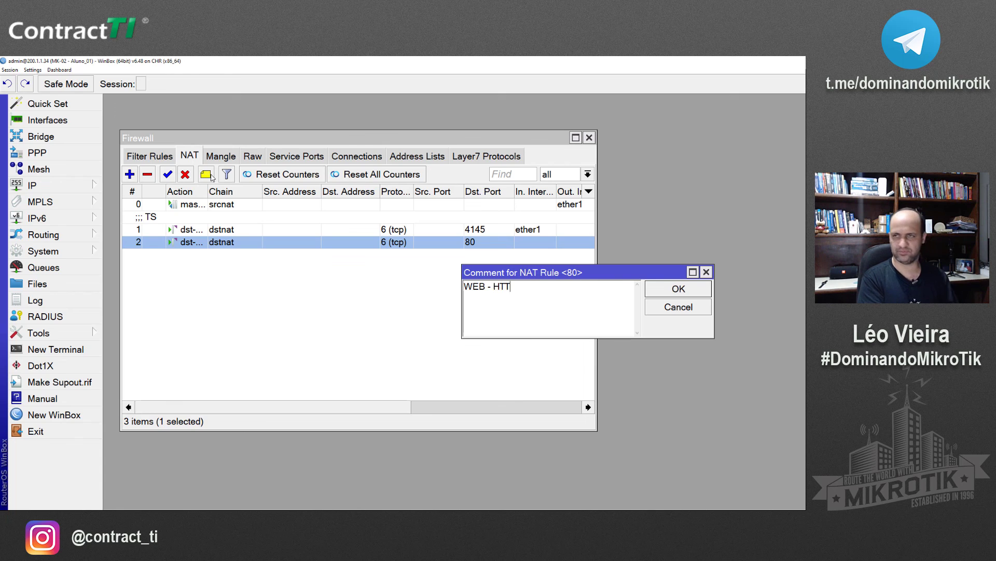
{"action": "type", "text": "P"}
{"action": "key", "text": "Return"}
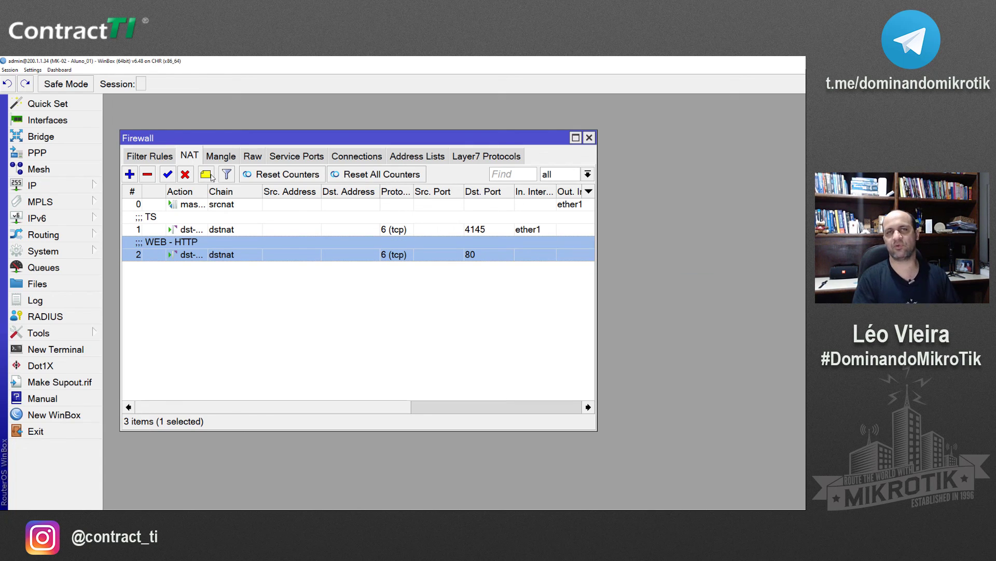
- Review the action and general settings of the NAT rule commented TS, and switch to the Photos window
{"action": "left_click", "coordinate": [202, 233]}
{"action": "double_click", "coordinate": [202, 233]}
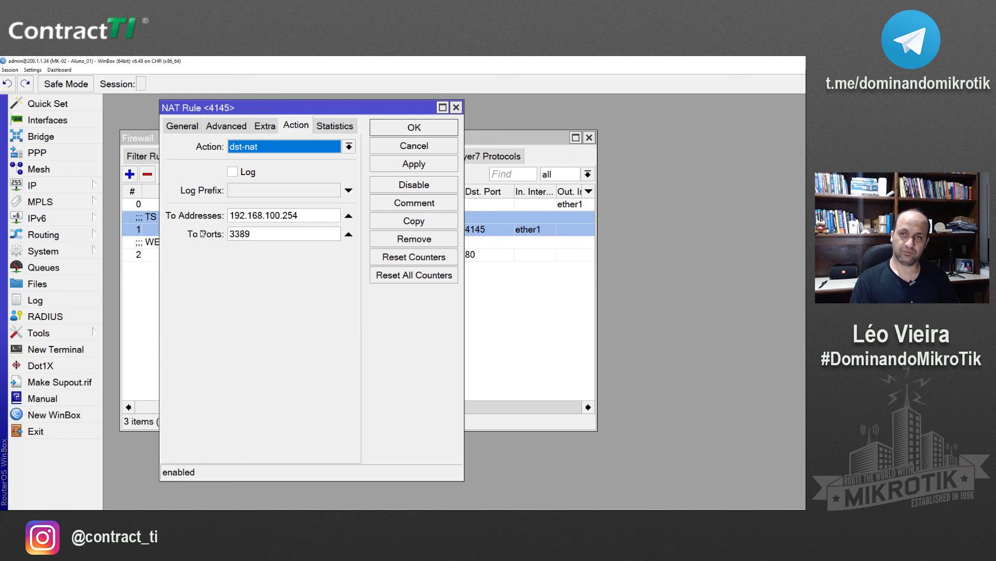
{"action": "left_click", "coordinate": [196, 130]}
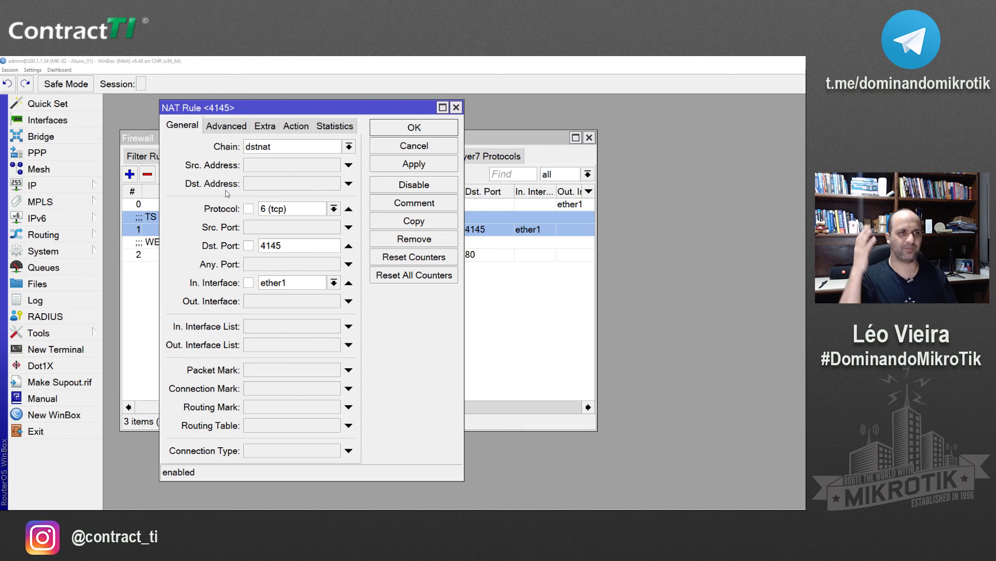
{"action": "key", "text": "alt+Tab"}
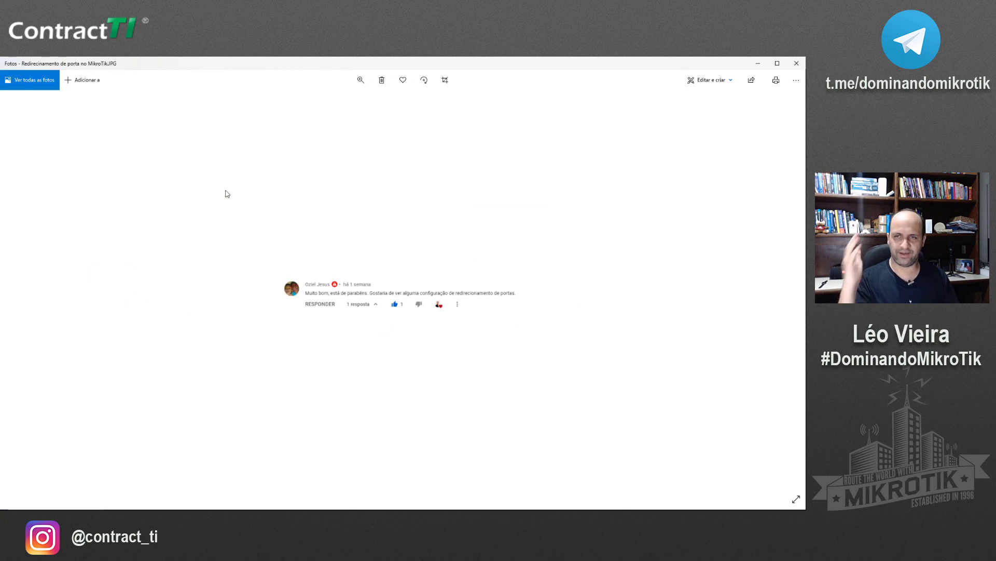